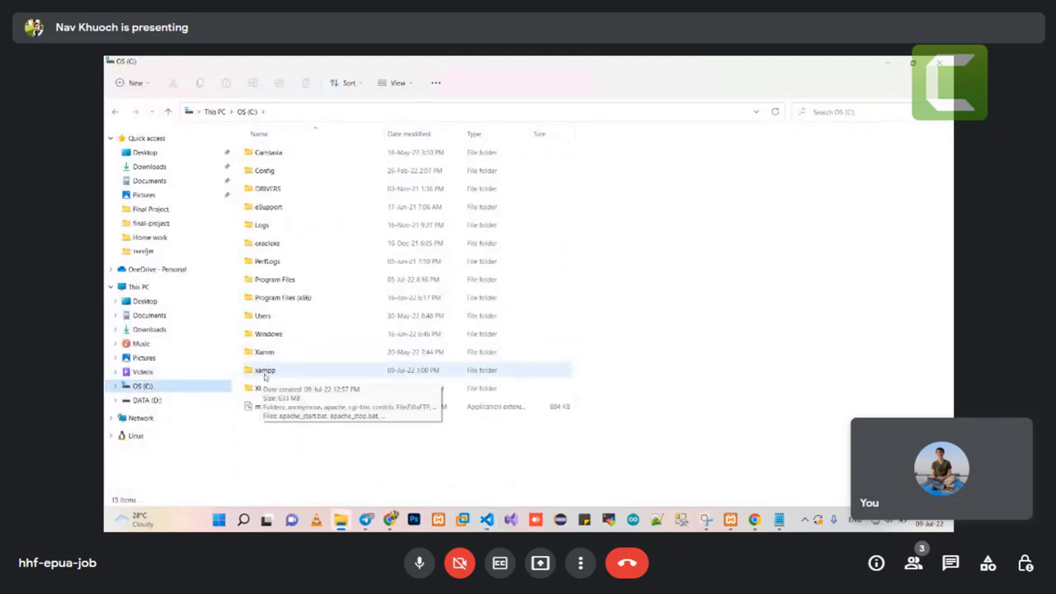
Set the Listen port to 8092 in the Apache configuration text open in Visual Studio Code
{"action": "left_click", "coordinate": [886, 65]}
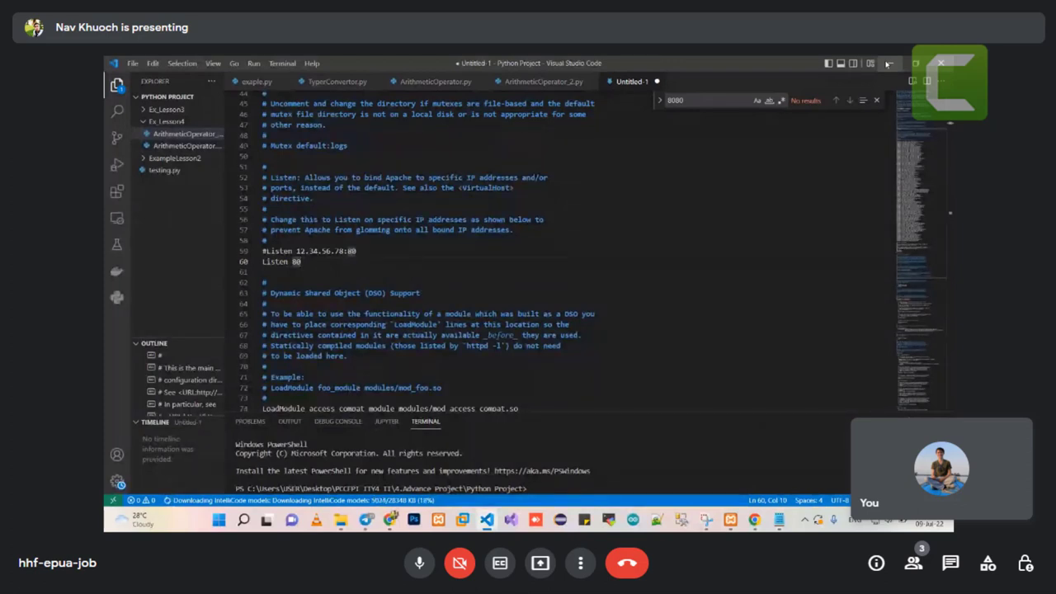
{"action": "type", "text": "92"}
{"action": "key", "text": "Return"}
{"action": "key", "text": "BackSpace"}
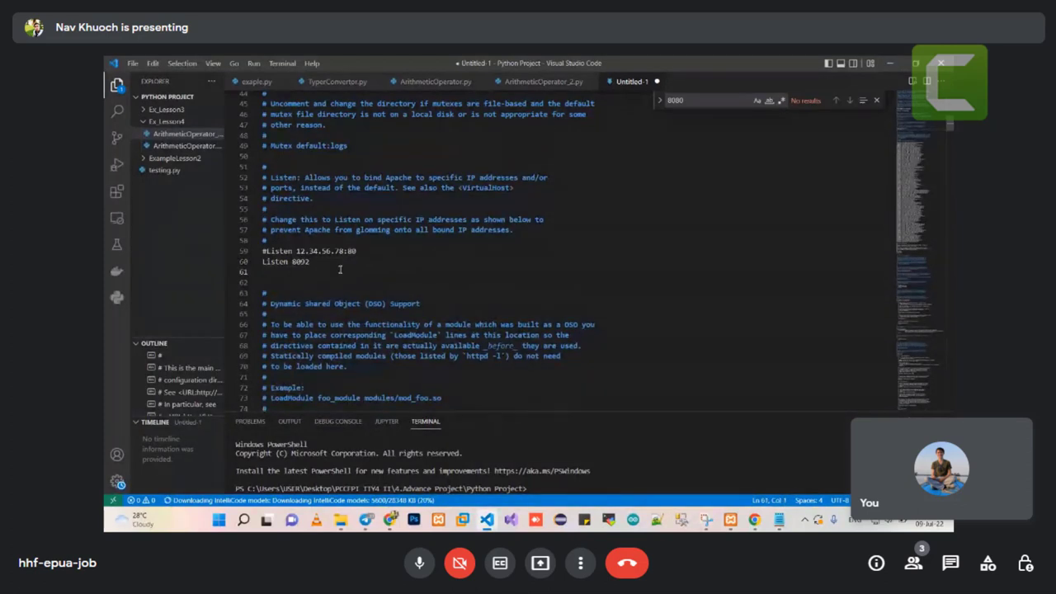
{"action": "left_click_drag", "start_coordinate": [707, 217], "coordinate": [674, 431]}
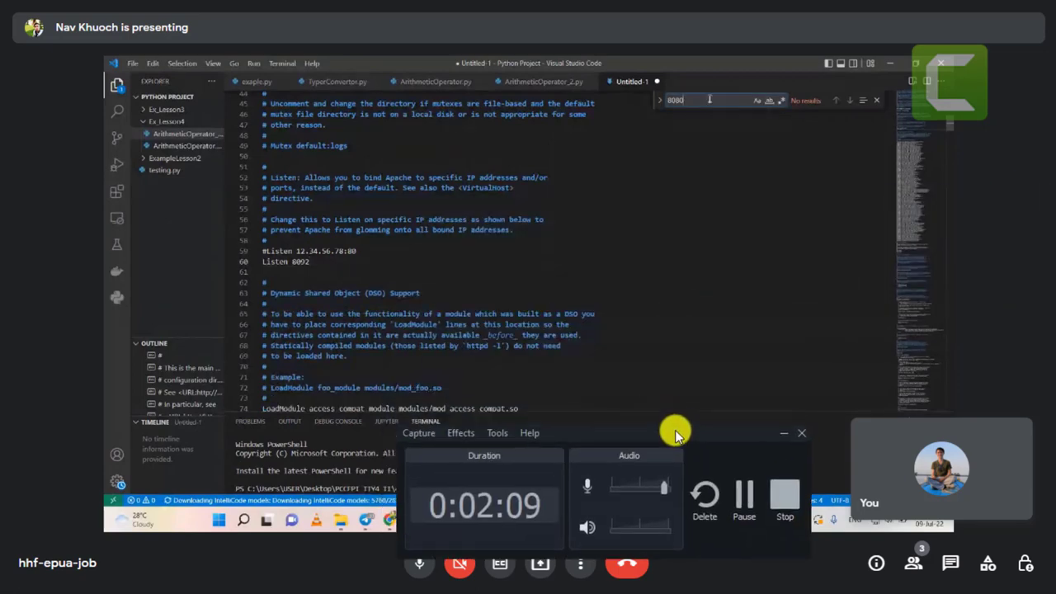
{"action": "left_click", "coordinate": [733, 500]}
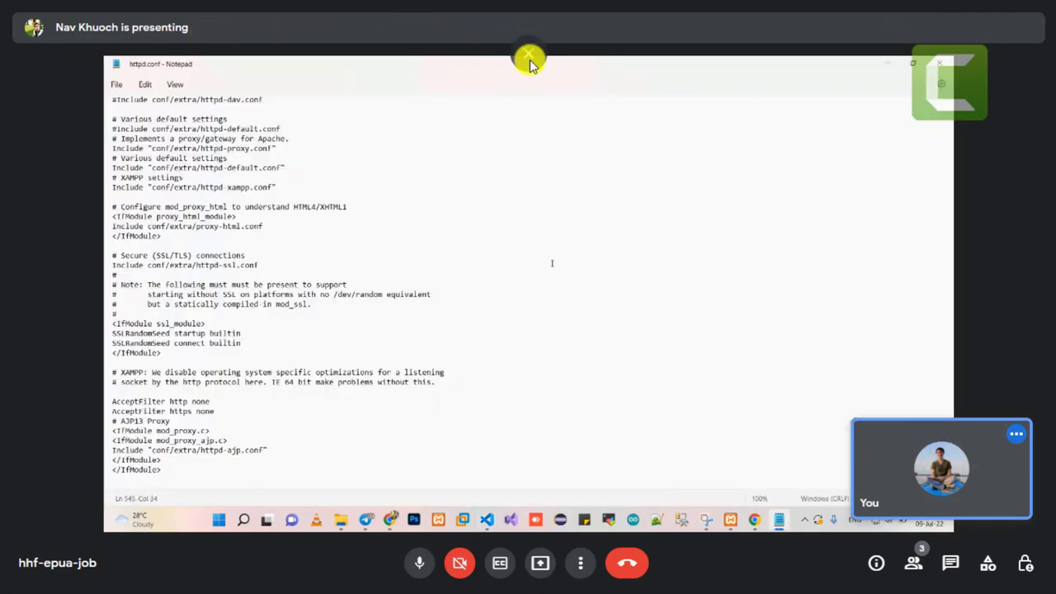
{"action": "key", "text": "Escape"}
{"action": "left_click", "coordinate": [216, 583]}
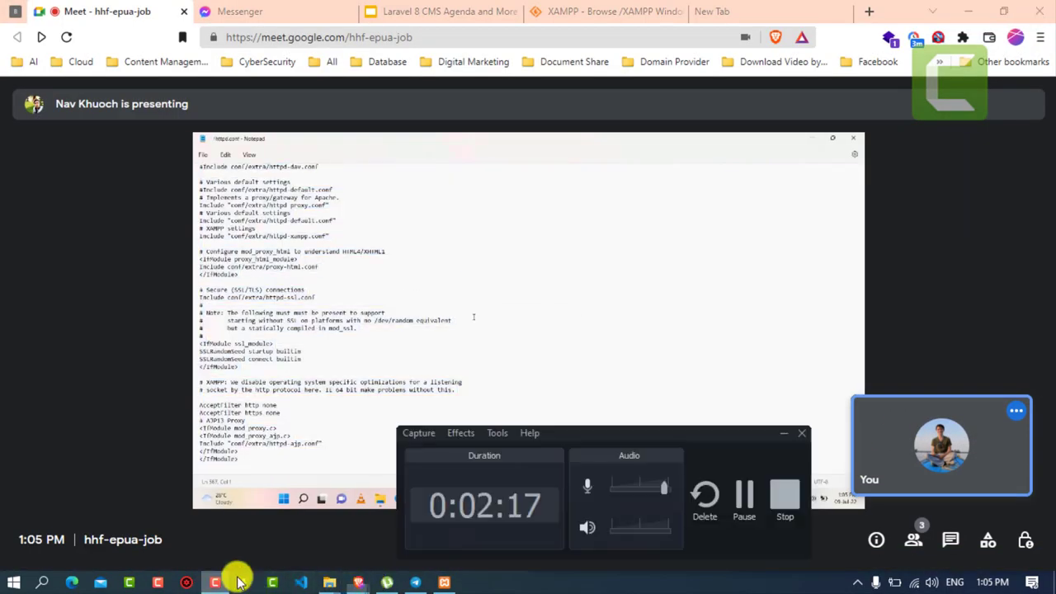
{"action": "left_click", "coordinate": [747, 511]}
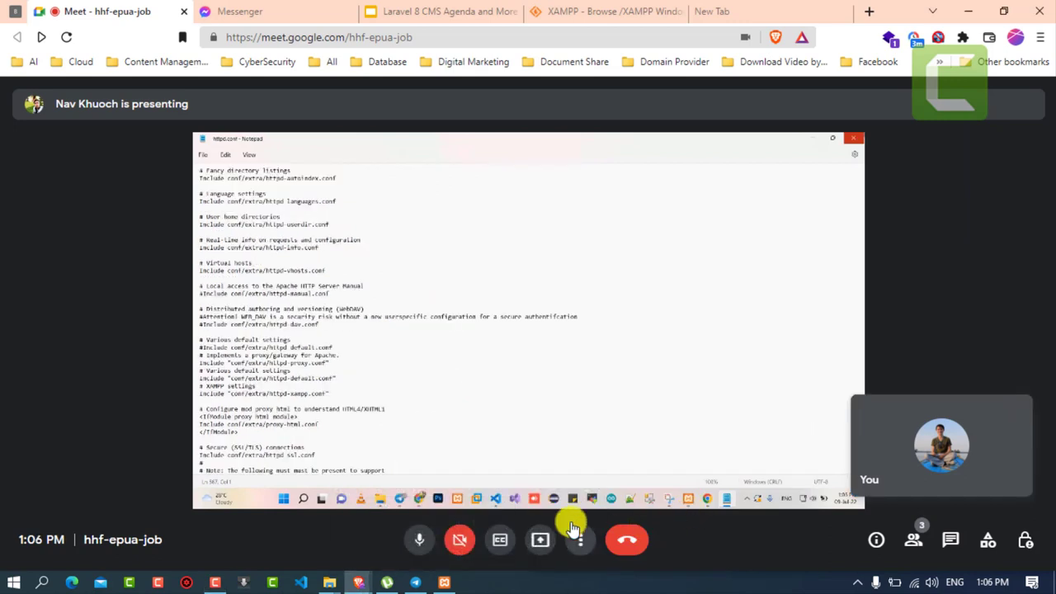
{"action": "left_click", "coordinate": [215, 583]}
{"action": "left_click", "coordinate": [503, 450]}
{"action": "left_click", "coordinate": [708, 448]}
{"action": "left_click_drag", "start_coordinate": [708, 449], "coordinate": [861, 404]}
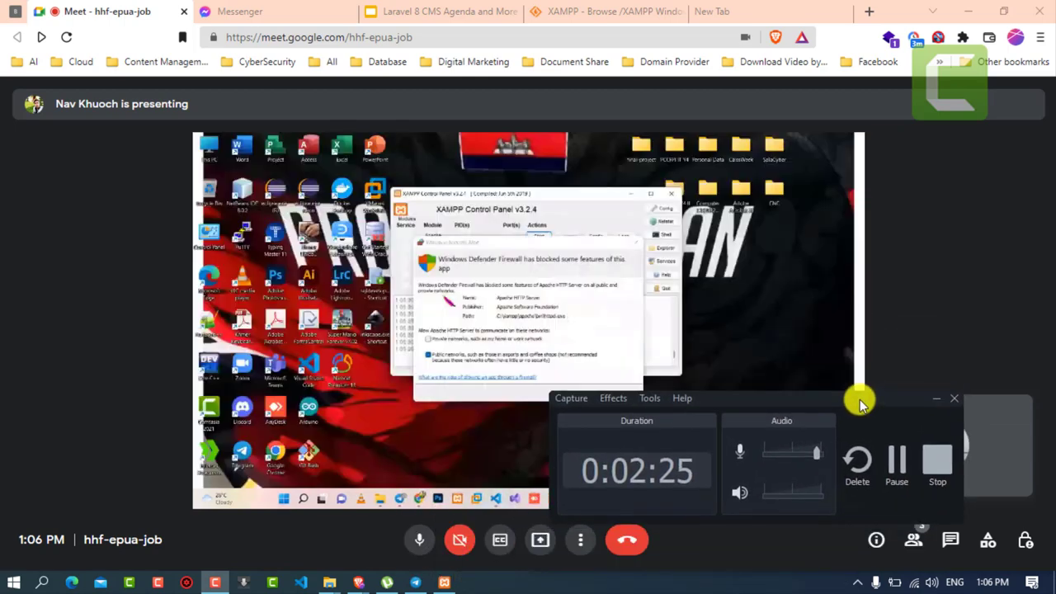
{"action": "left_click_drag", "start_coordinate": [856, 405], "coordinate": [813, 441]}
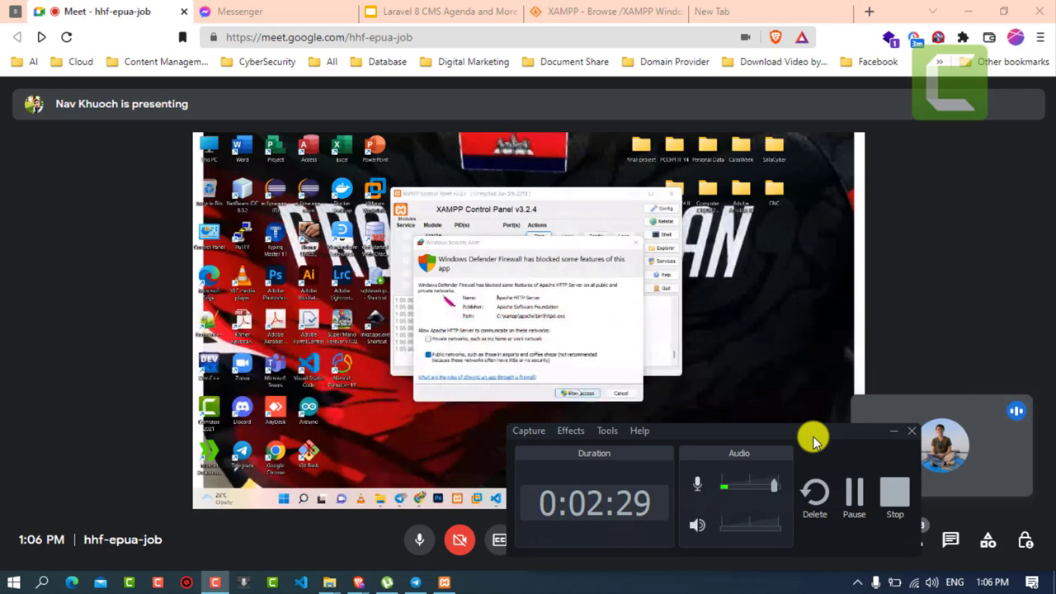
Close the blank new browser tab and return to the meeting
{"action": "left_click", "coordinate": [771, 14]}
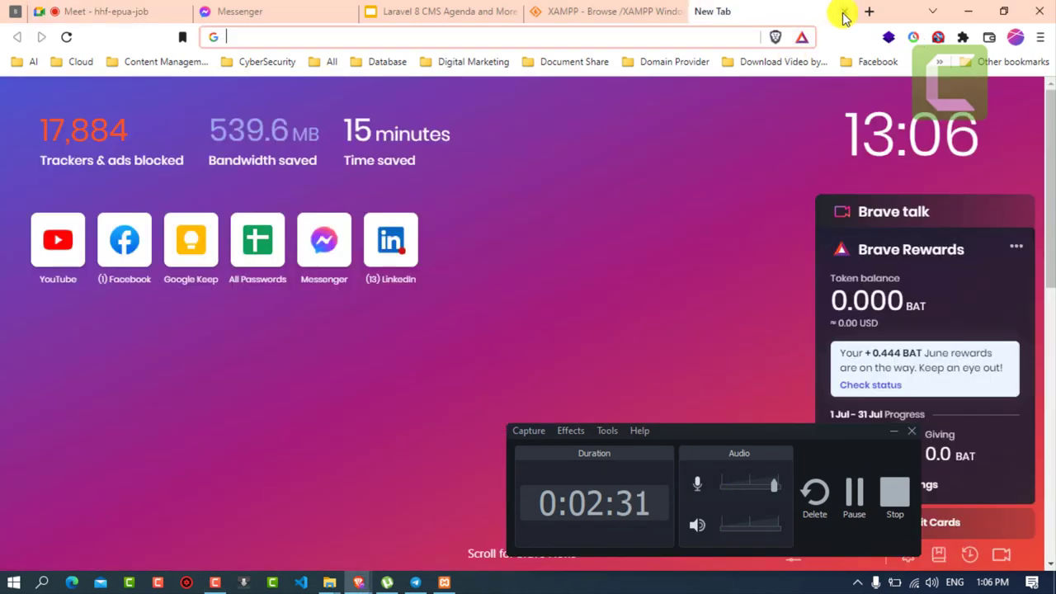
{"action": "left_click", "coordinate": [842, 12]}
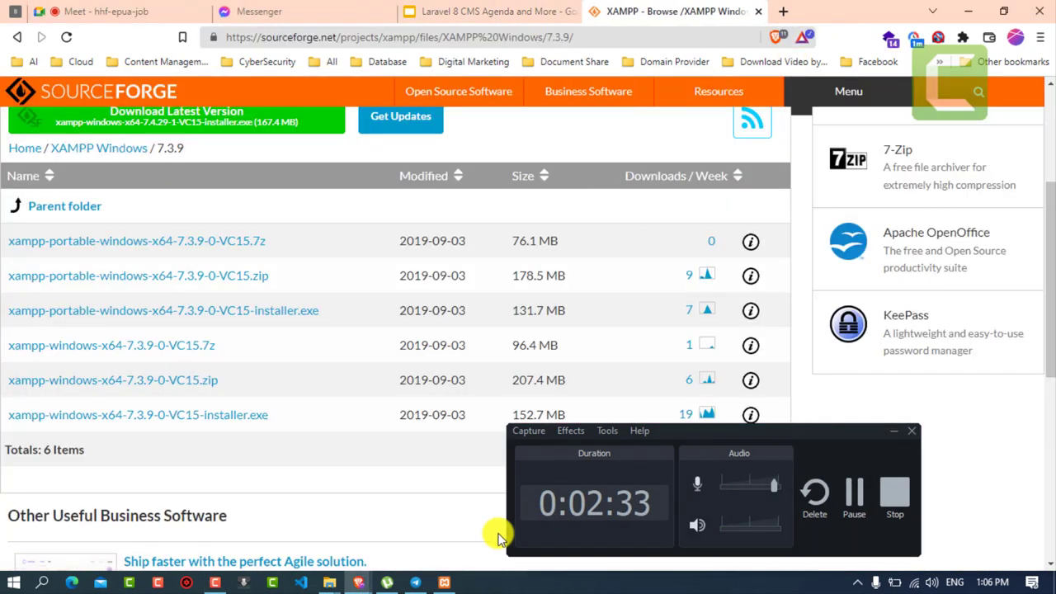
{"action": "left_click", "coordinate": [112, 10]}
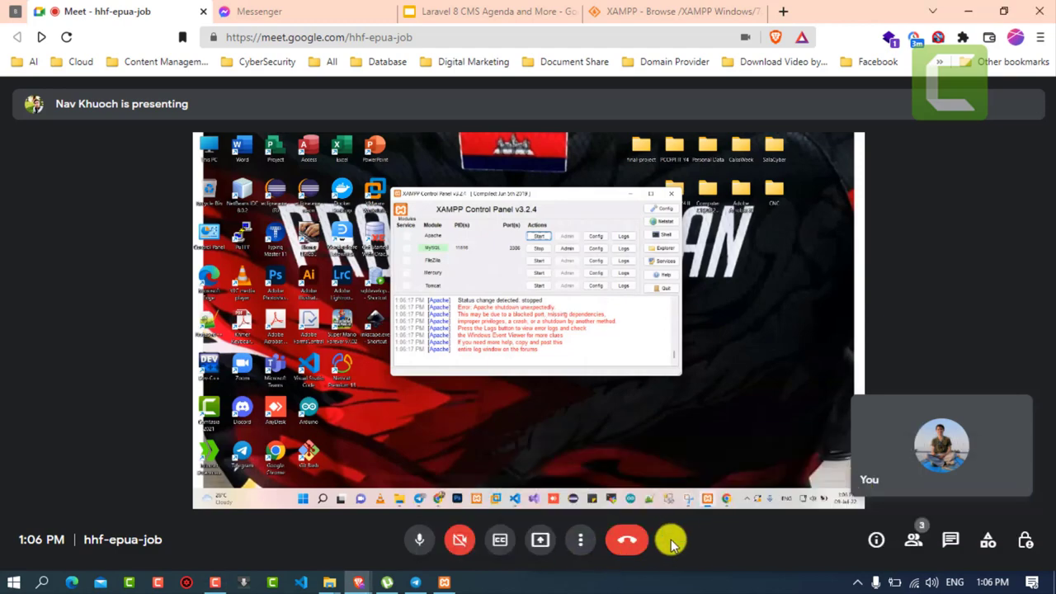
Display the meeting in full screen
{"action": "left_click", "coordinate": [542, 541]}
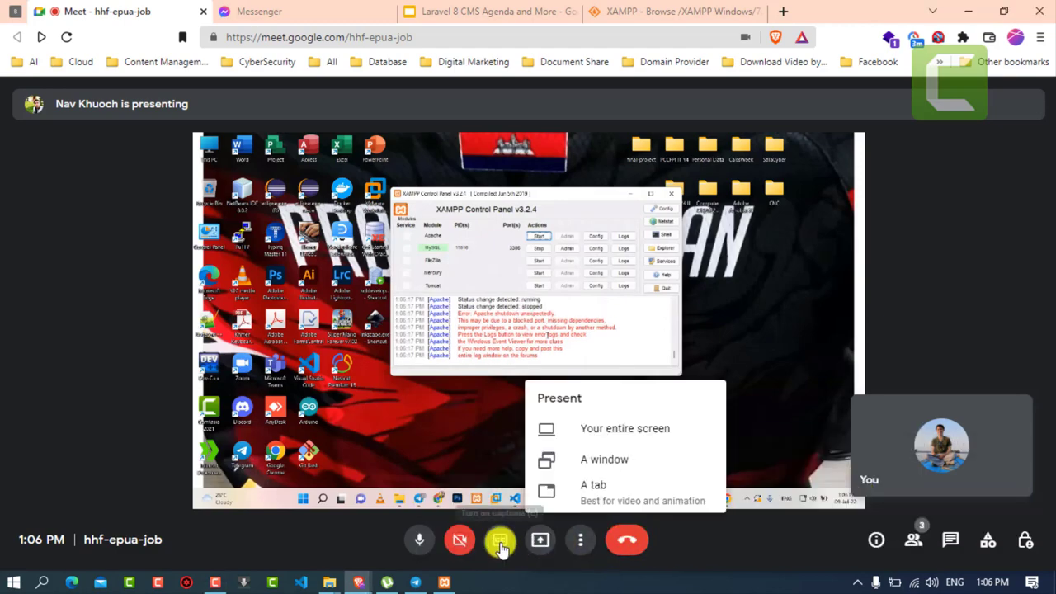
{"action": "left_click", "coordinate": [500, 541]}
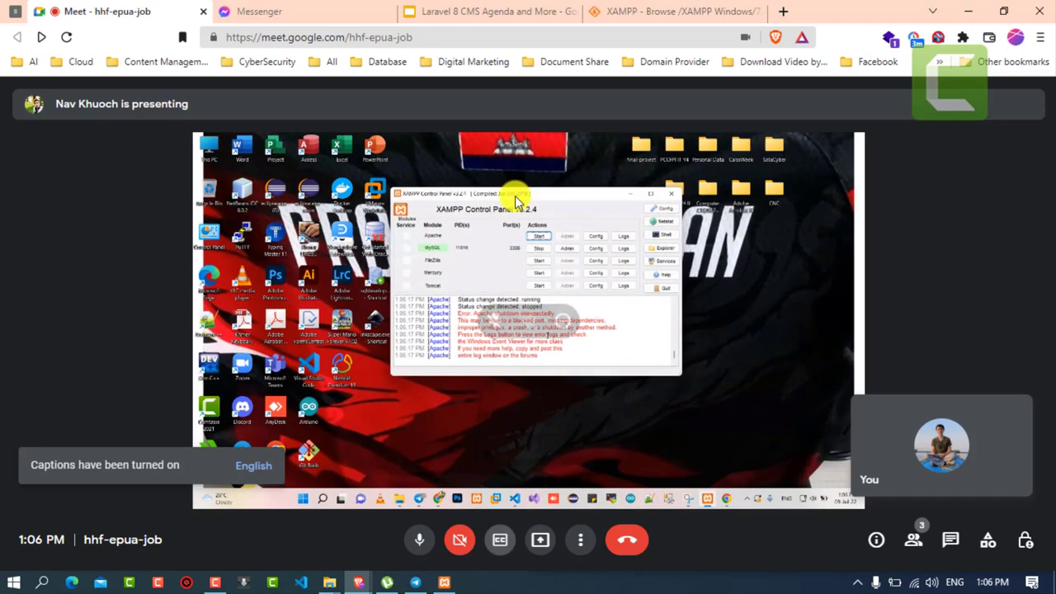
{"action": "left_click", "coordinate": [583, 541]}
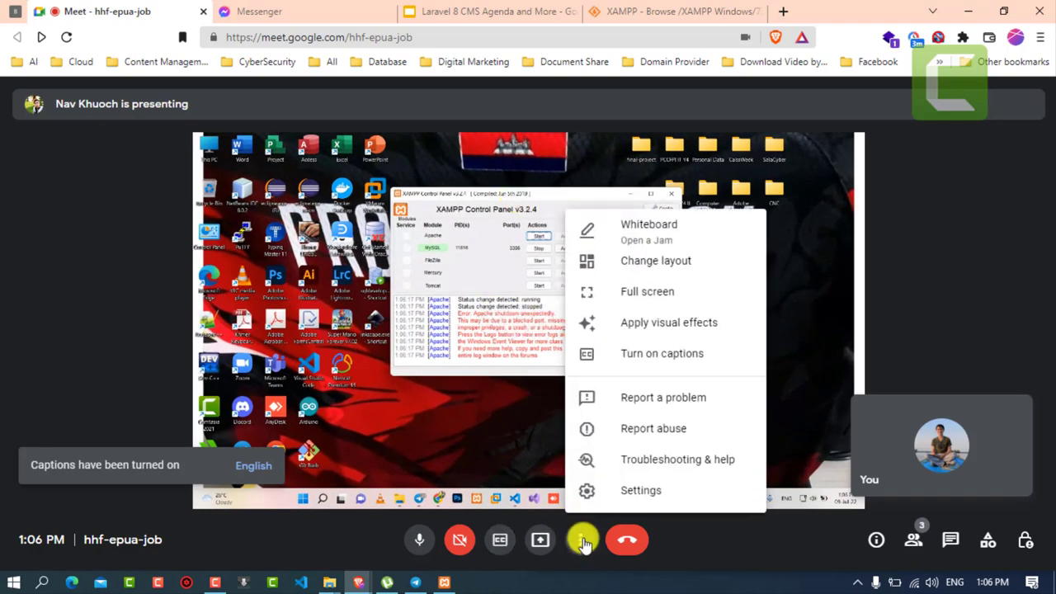
{"action": "left_click", "coordinate": [640, 299]}
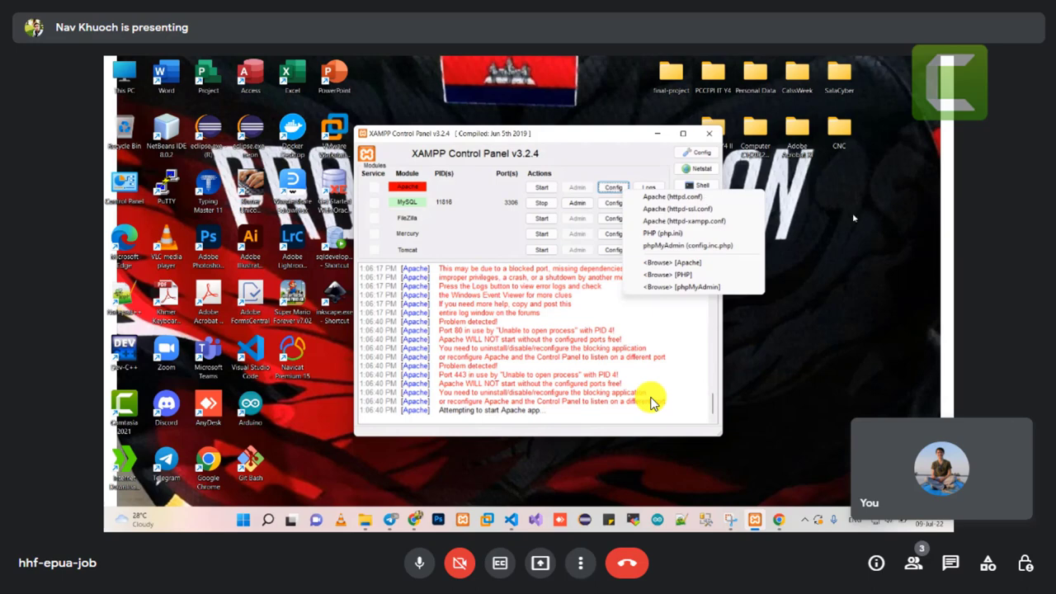
Open the service and port settings from the XAMPP Control Panel's own configuration
{"action": "left_click", "coordinate": [686, 152]}
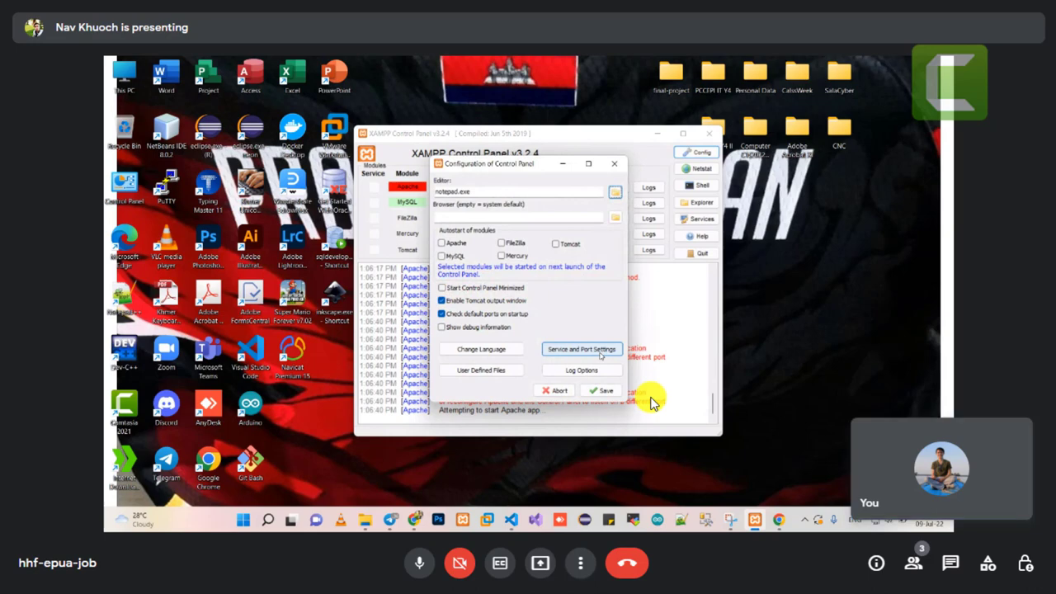
{"action": "left_click", "coordinate": [600, 350]}
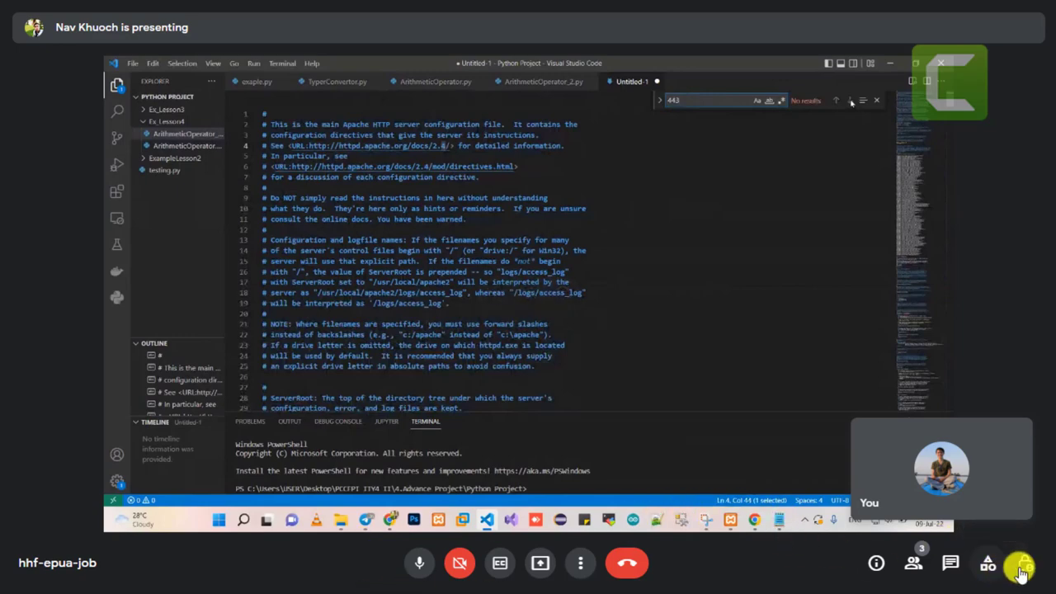
Minimize the self-view tile that overlaps the presentation, and expand it again
{"action": "mouse_move", "coordinate": [931, 491]}
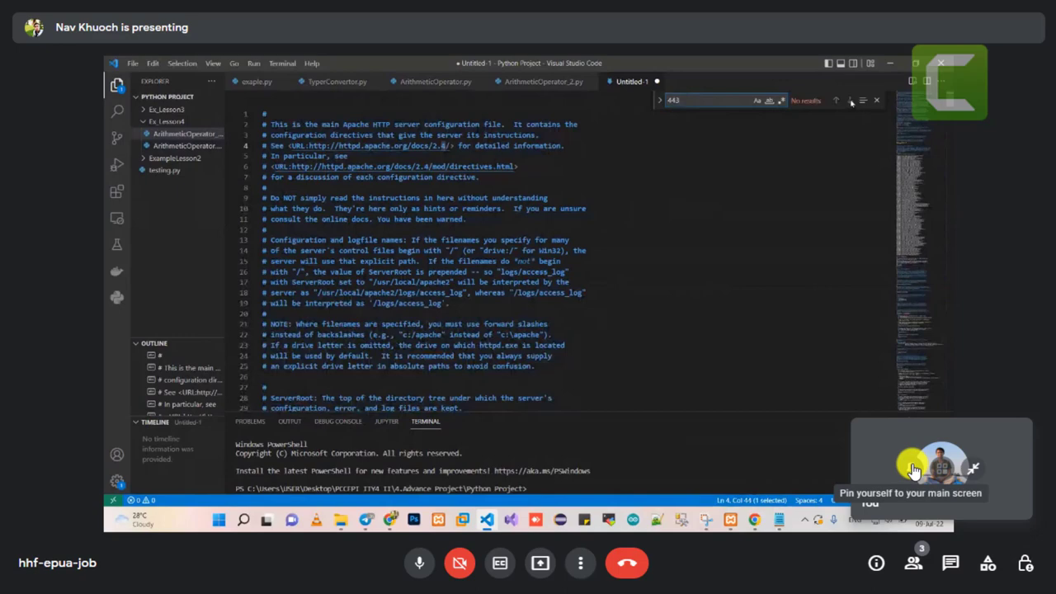
{"action": "left_click", "coordinate": [982, 479]}
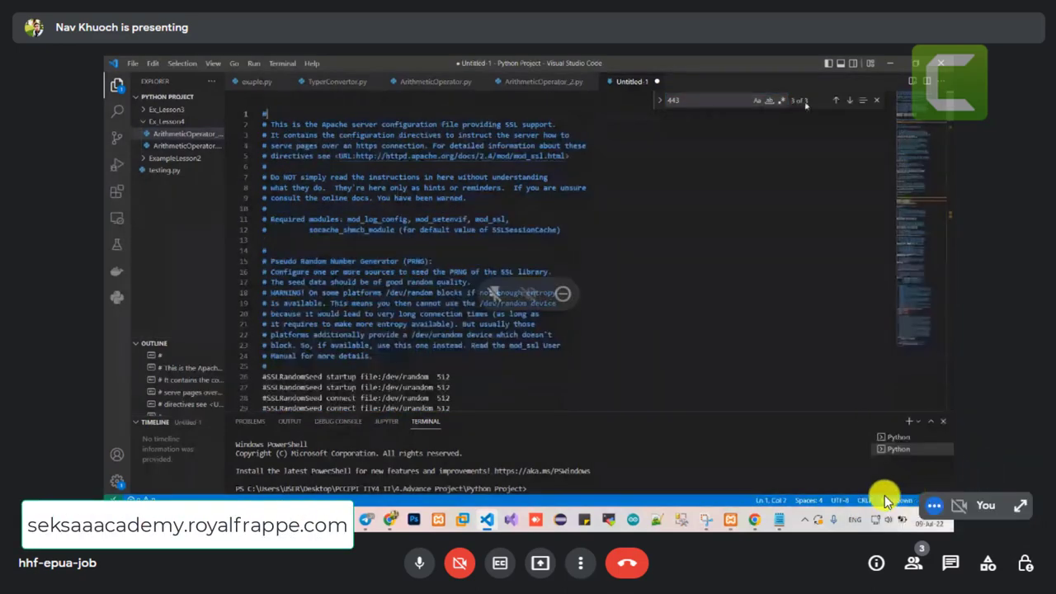
{"action": "left_click", "coordinate": [1016, 506]}
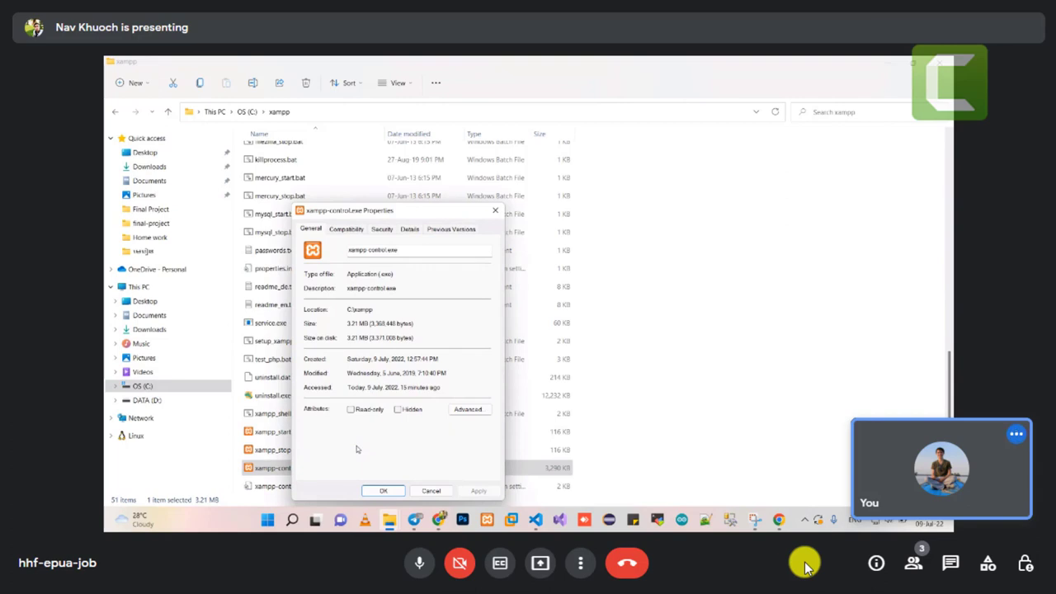
Open the compatibility settings of xampp-control.exe
{"action": "left_click", "coordinate": [350, 231]}
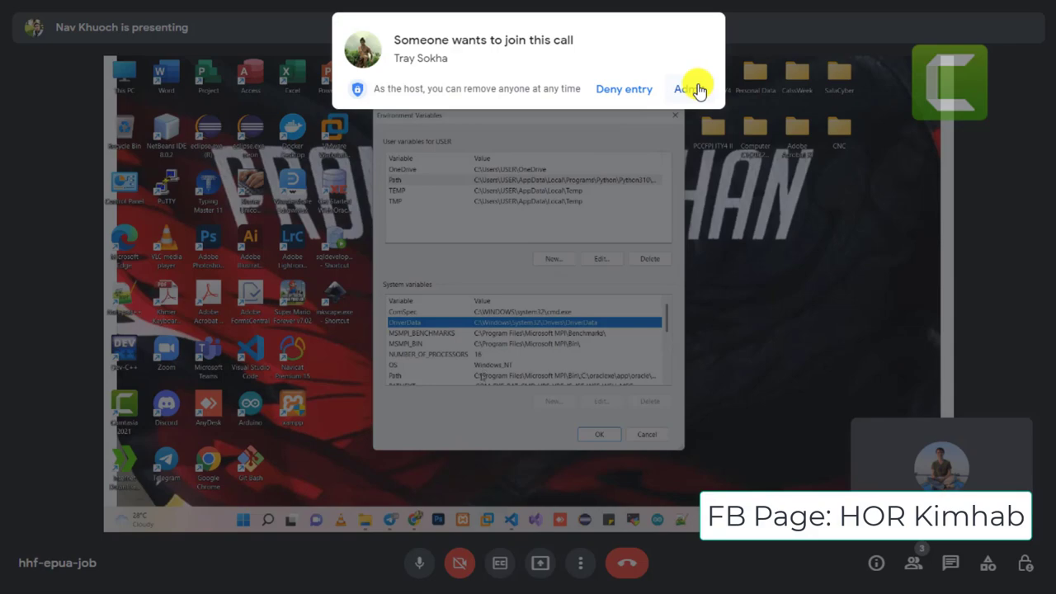
Admit the person waiting to join the call and check the participant list
{"action": "left_click", "coordinate": [691, 89]}
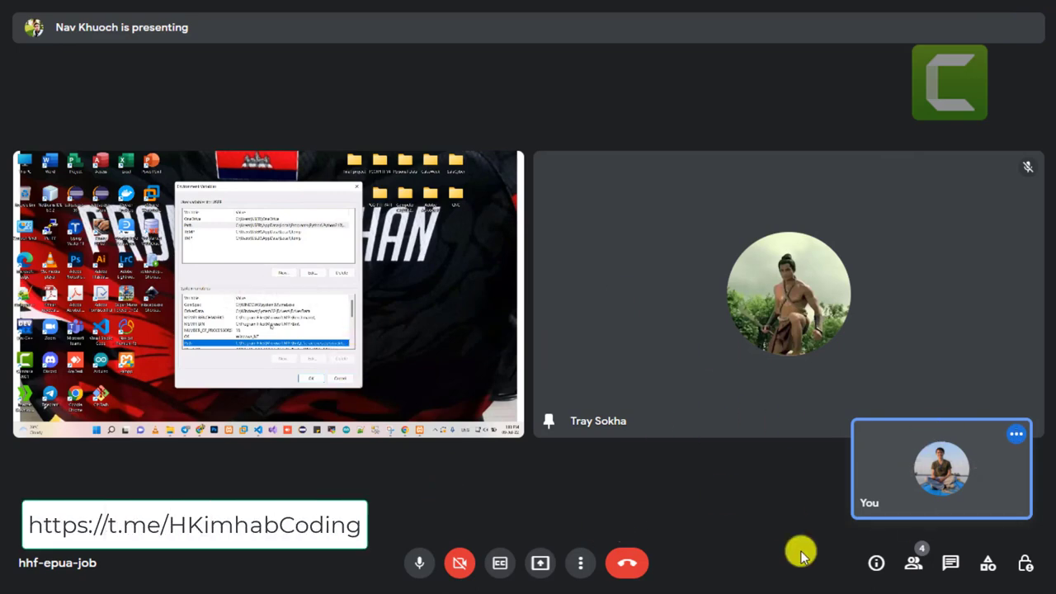
{"action": "left_click", "coordinate": [914, 563]}
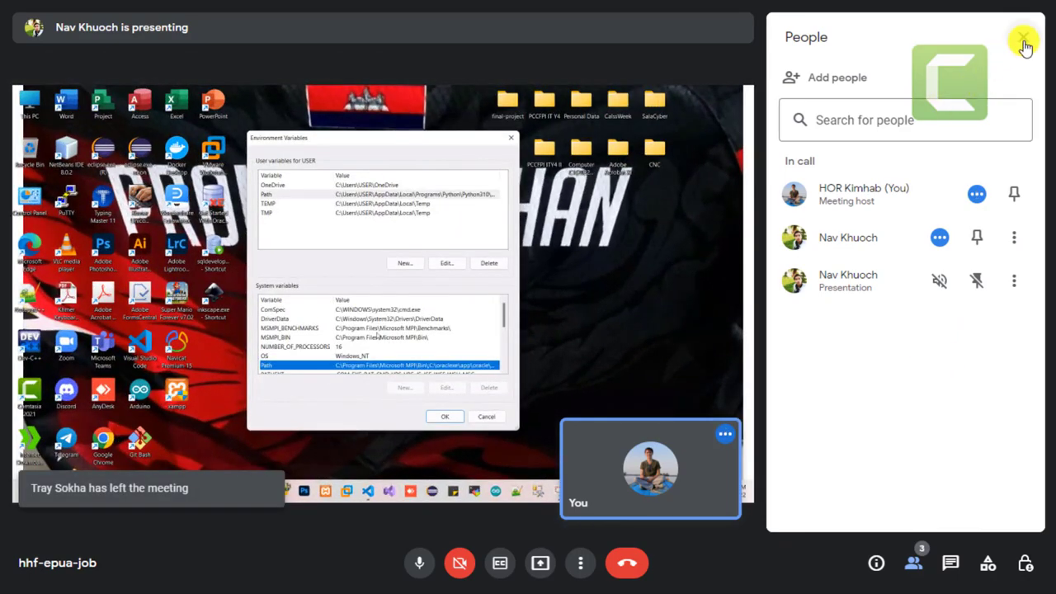
{"action": "left_click", "coordinate": [1023, 37]}
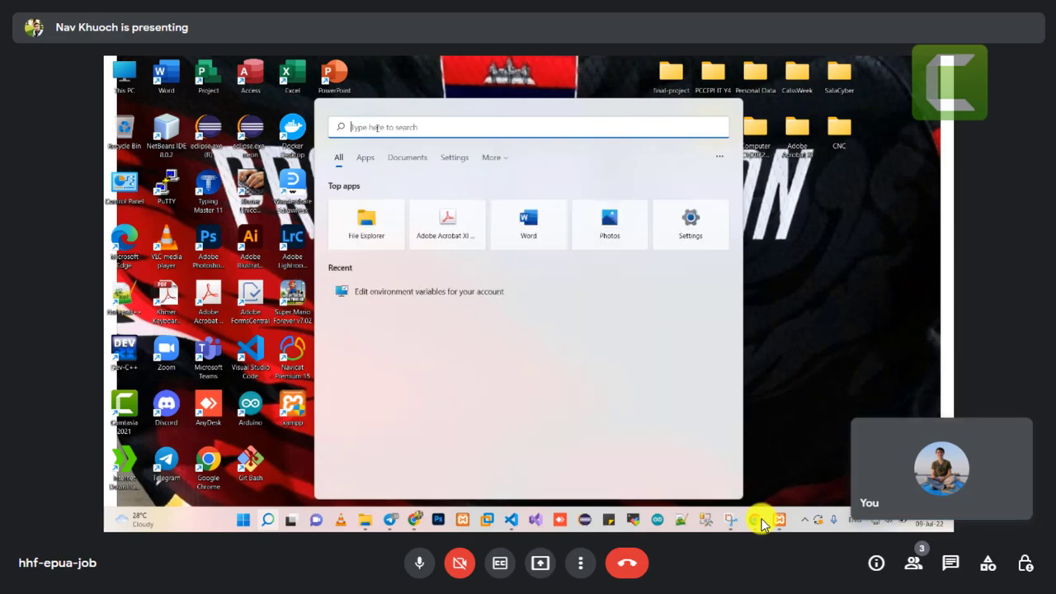
Search Windows on the presented desktop for "vi"
{"action": "type", "text": "vi"}
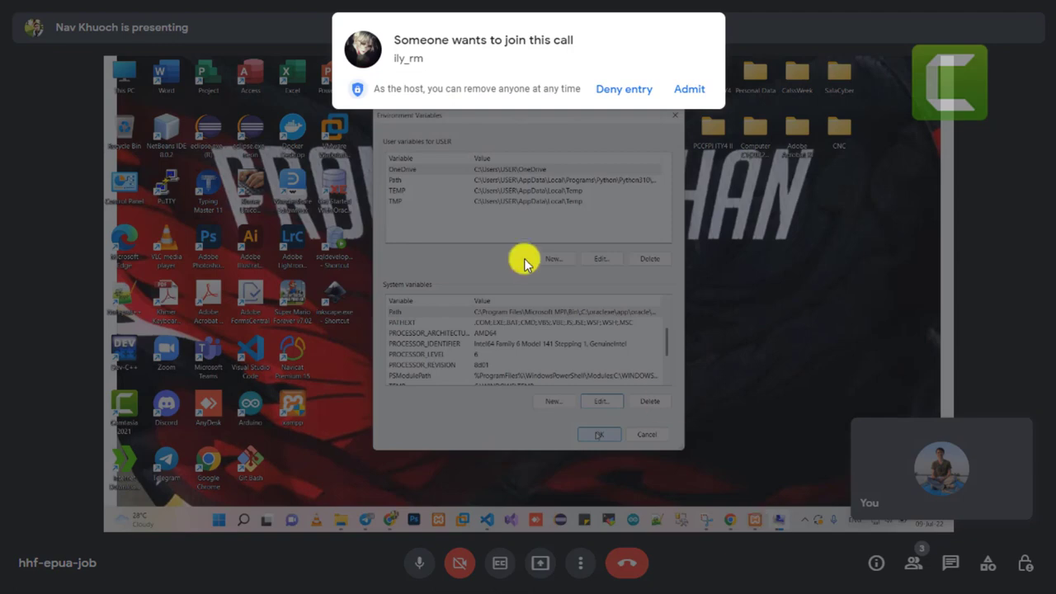
Admit the next person asking to join the call and show the participant list
{"action": "left_click", "coordinate": [690, 90]}
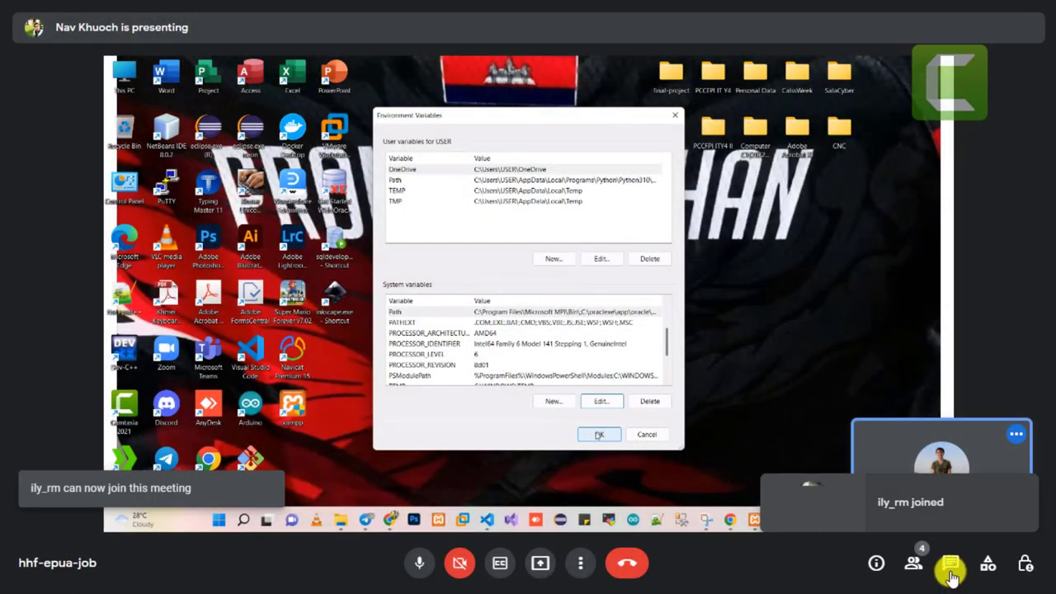
{"action": "left_click", "coordinate": [914, 563]}
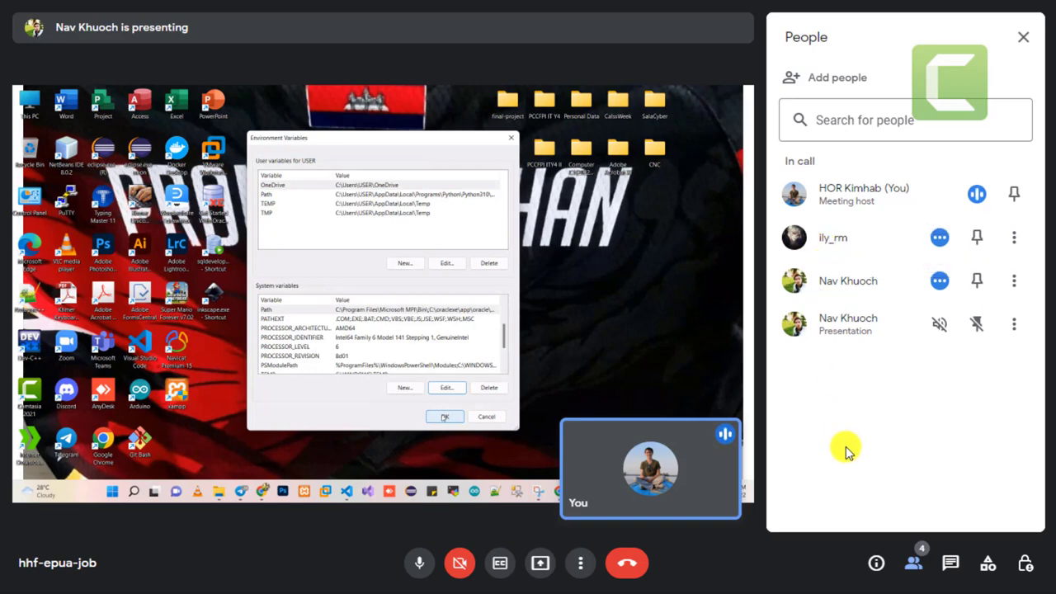
Check the options for the newly admitted participant, dismiss the connection notice and review who is in the call
{"action": "left_click", "coordinate": [1014, 246]}
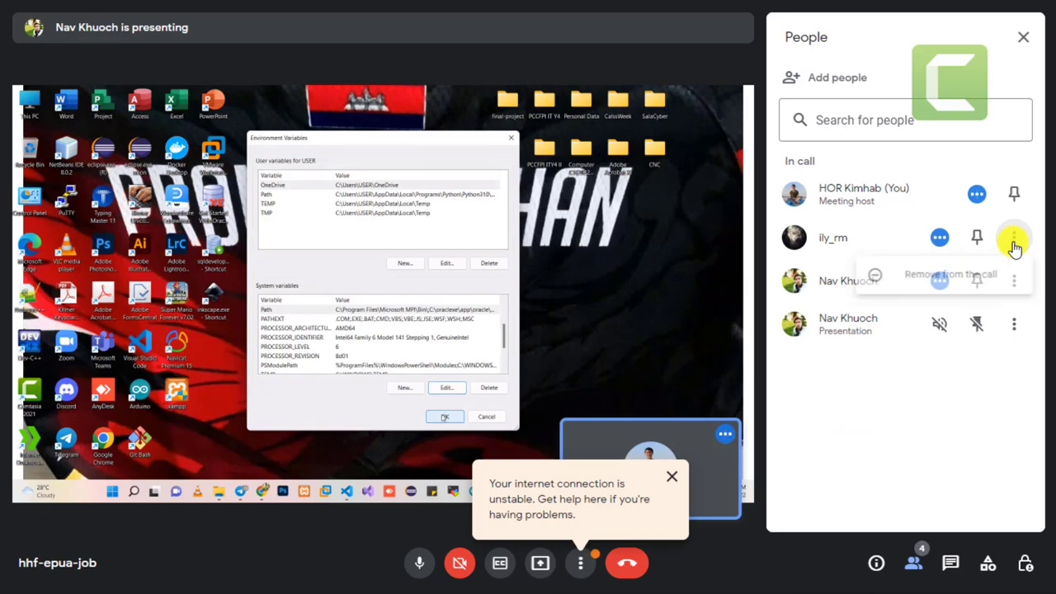
{"action": "left_click", "coordinate": [876, 447]}
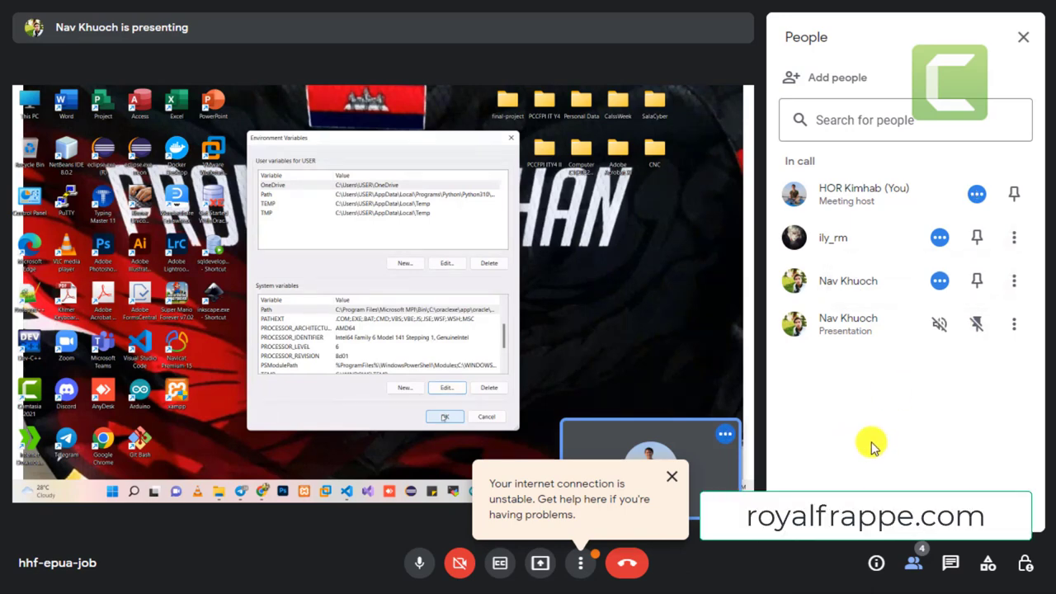
{"action": "left_click", "coordinate": [673, 479]}
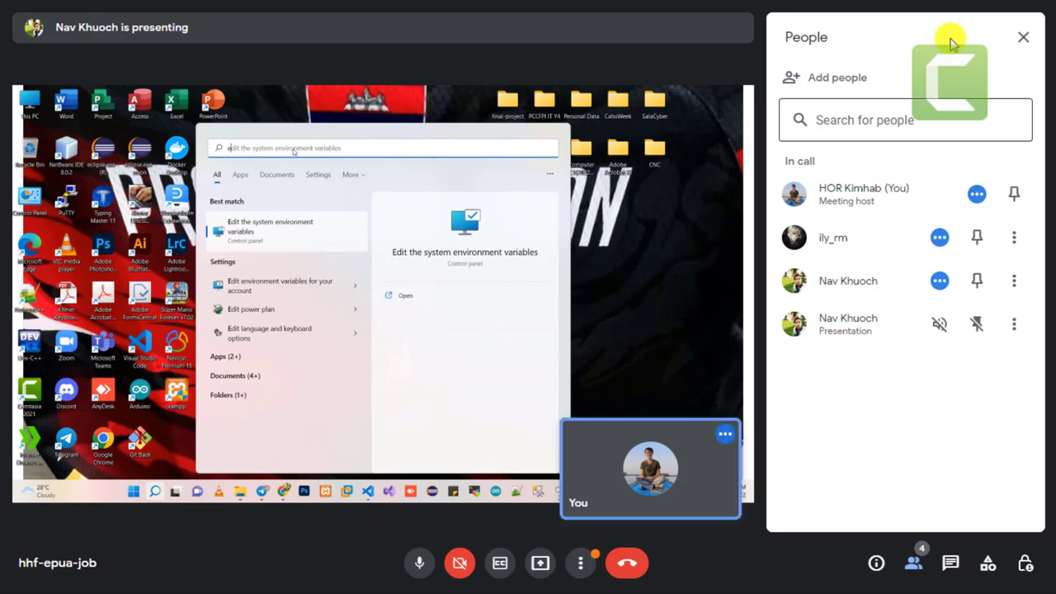
{"action": "left_click", "coordinate": [1024, 37]}
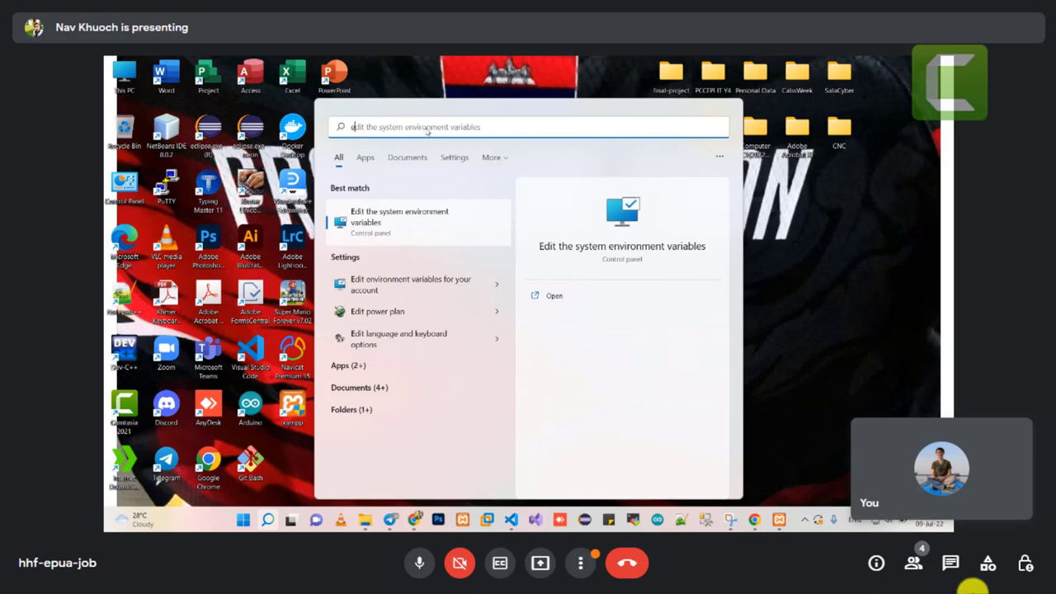
{"action": "left_click", "coordinate": [913, 563]}
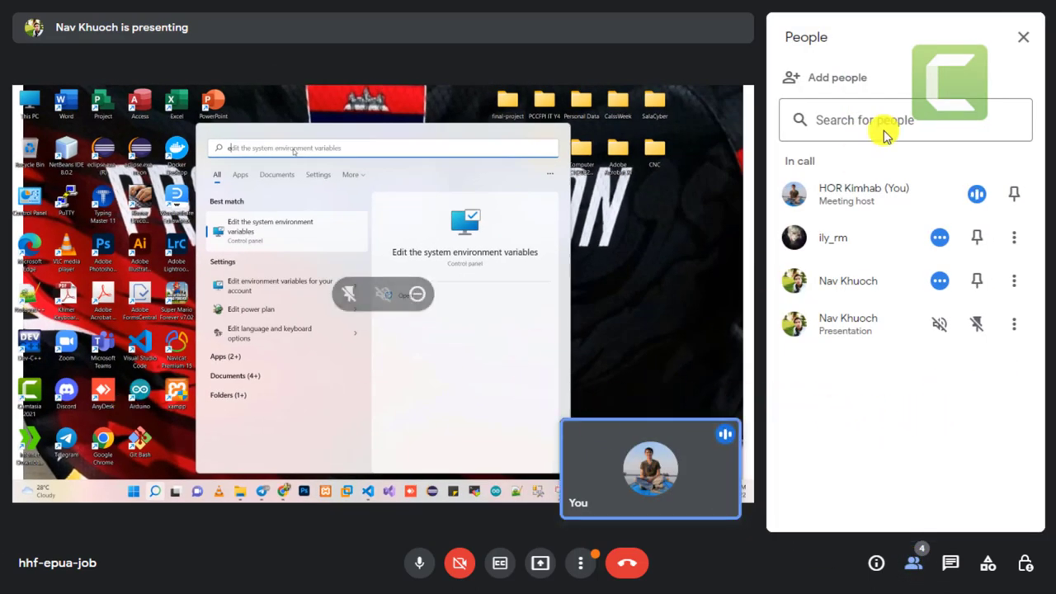
{"action": "left_click", "coordinate": [1023, 37]}
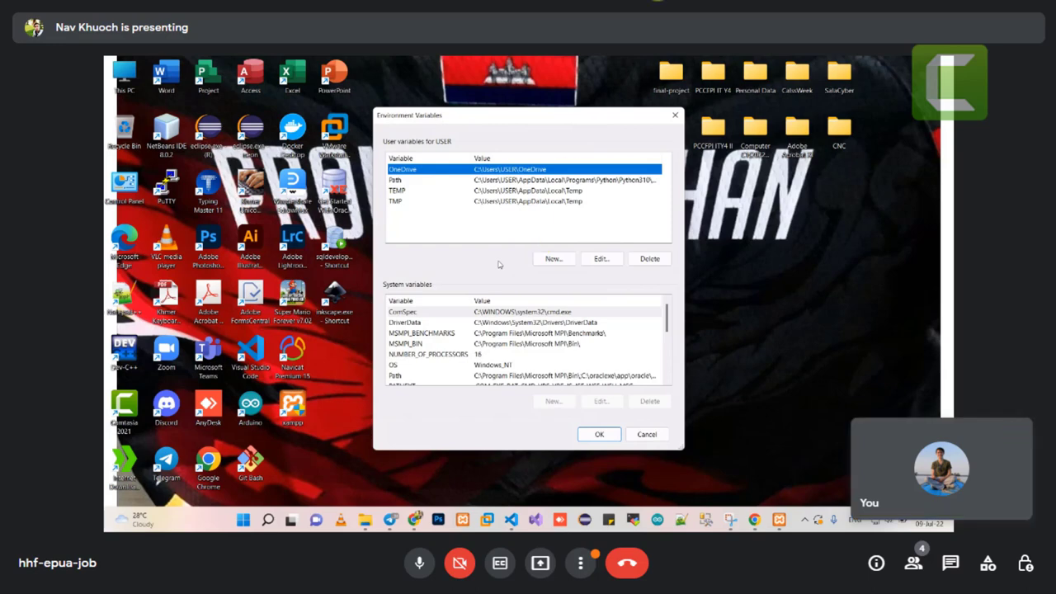
Start presenting the entire screen to everyone in the meeting
{"action": "left_click", "coordinate": [540, 569]}
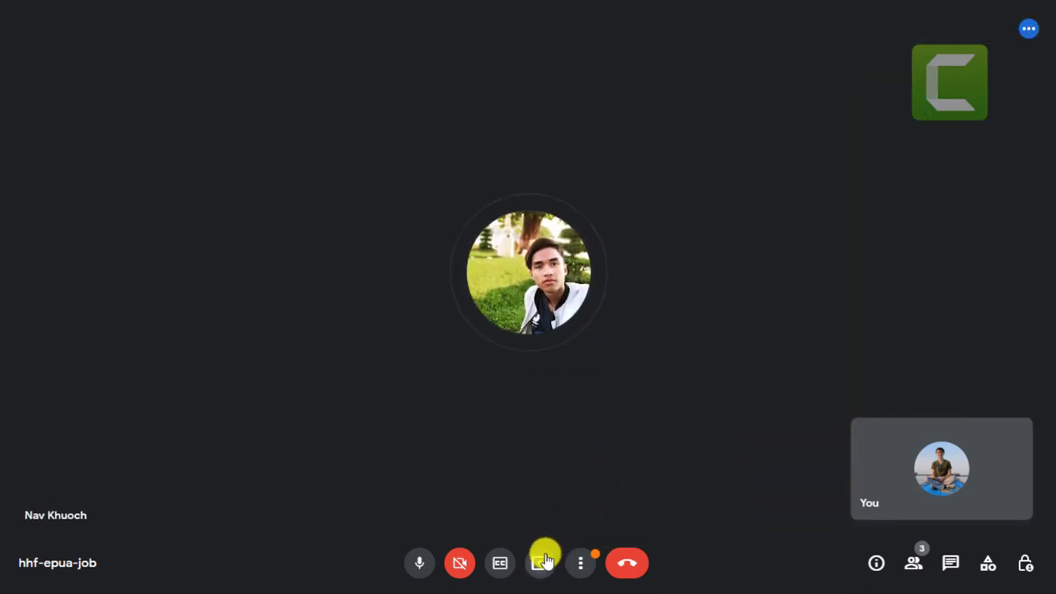
{"action": "left_click", "coordinate": [541, 561]}
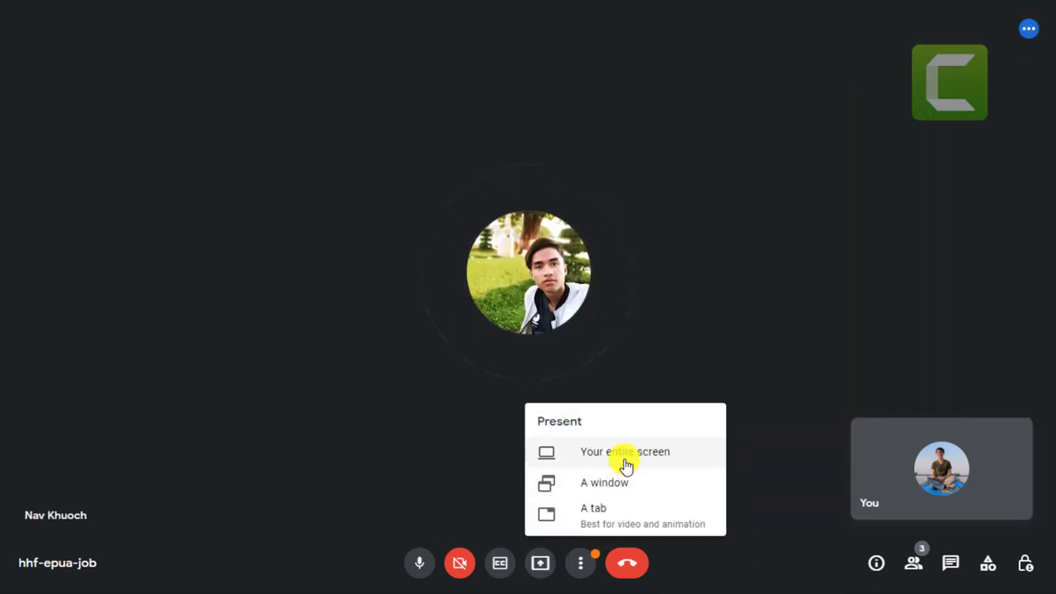
{"action": "left_click", "coordinate": [625, 462]}
{"action": "left_click", "coordinate": [450, 169]}
{"action": "left_click", "coordinate": [667, 356]}
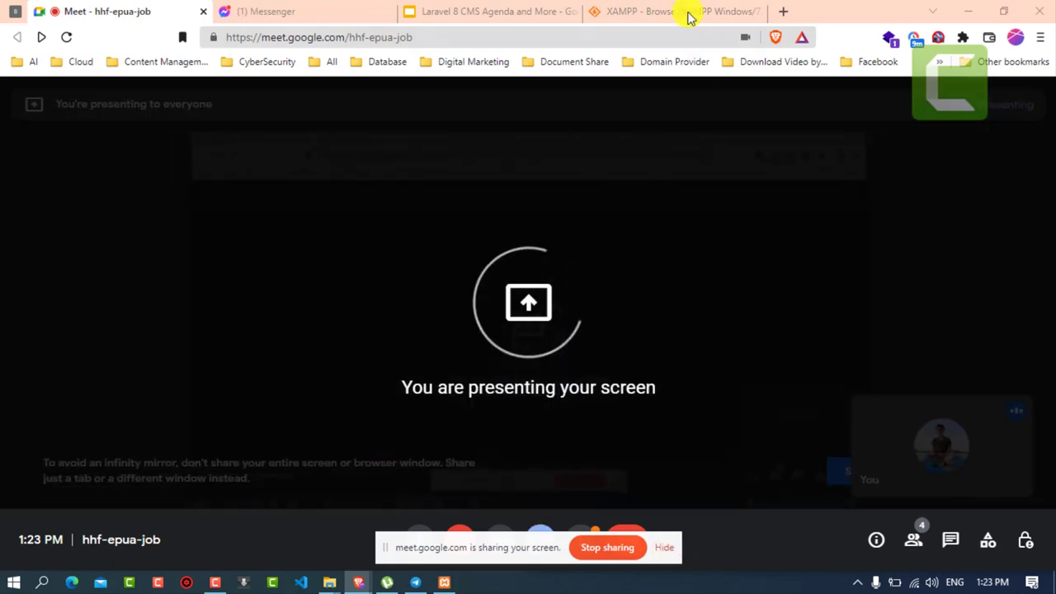
Open a new browser tab beside the XAMPP downloads page and hide the screen-sharing notice
{"action": "left_click", "coordinate": [690, 16]}
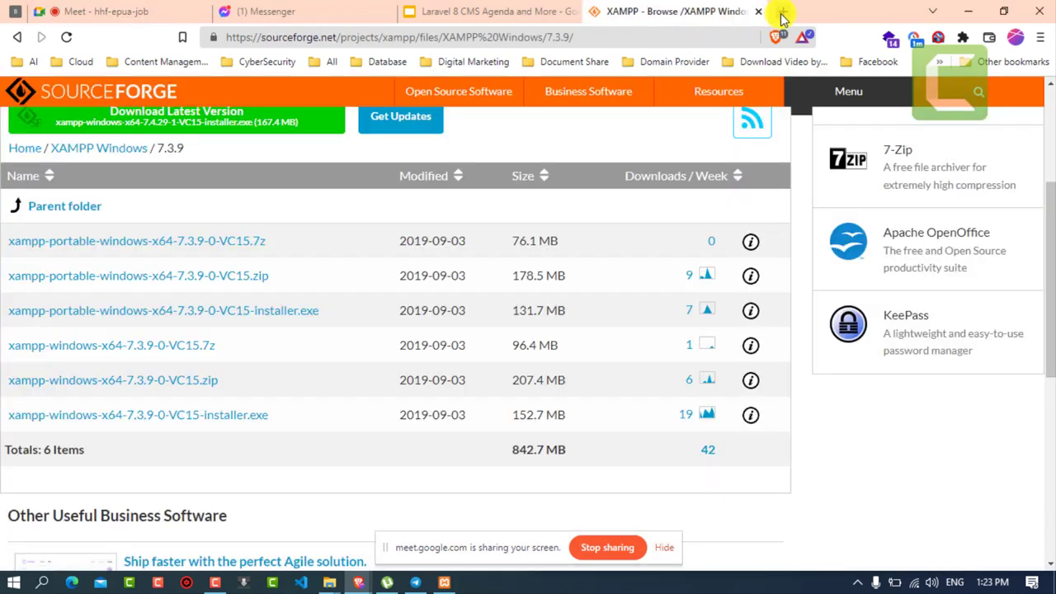
{"action": "left_click", "coordinate": [783, 16]}
{"action": "left_click", "coordinate": [858, 583]}
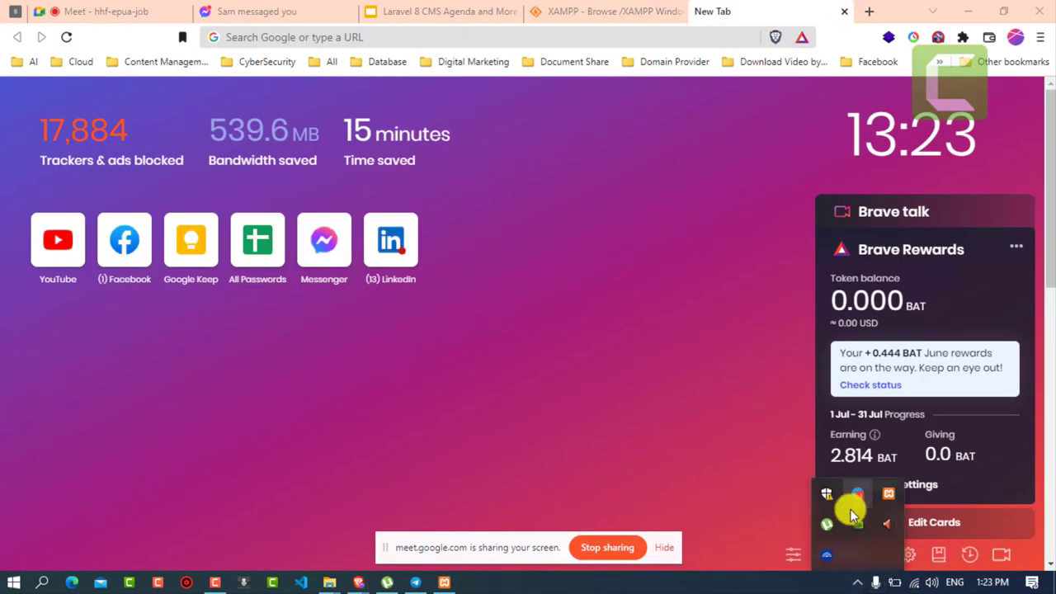
{"action": "left_click", "coordinate": [856, 505]}
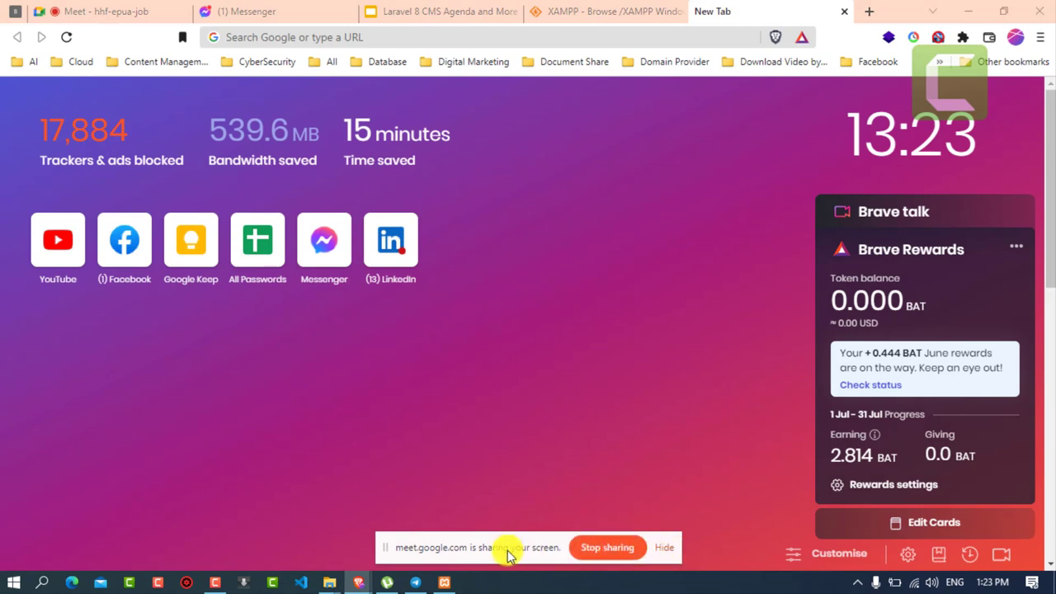
{"action": "left_click", "coordinate": [663, 547]}
Check the Messenger chats, return to the meeting and show the list of people in the call
{"action": "left_click", "coordinate": [321, 11]}
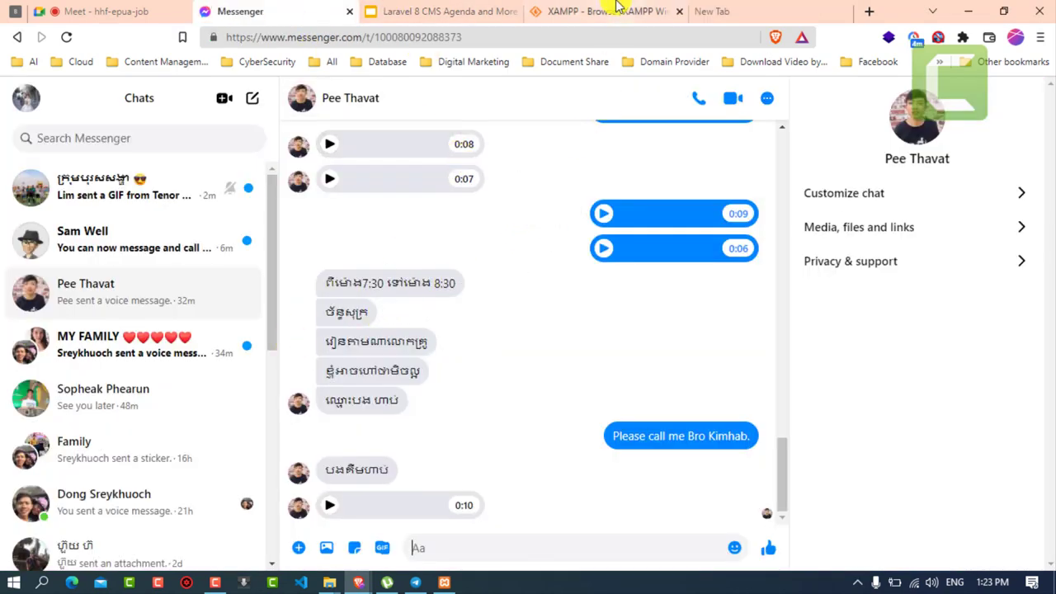
{"action": "left_click", "coordinate": [123, 10]}
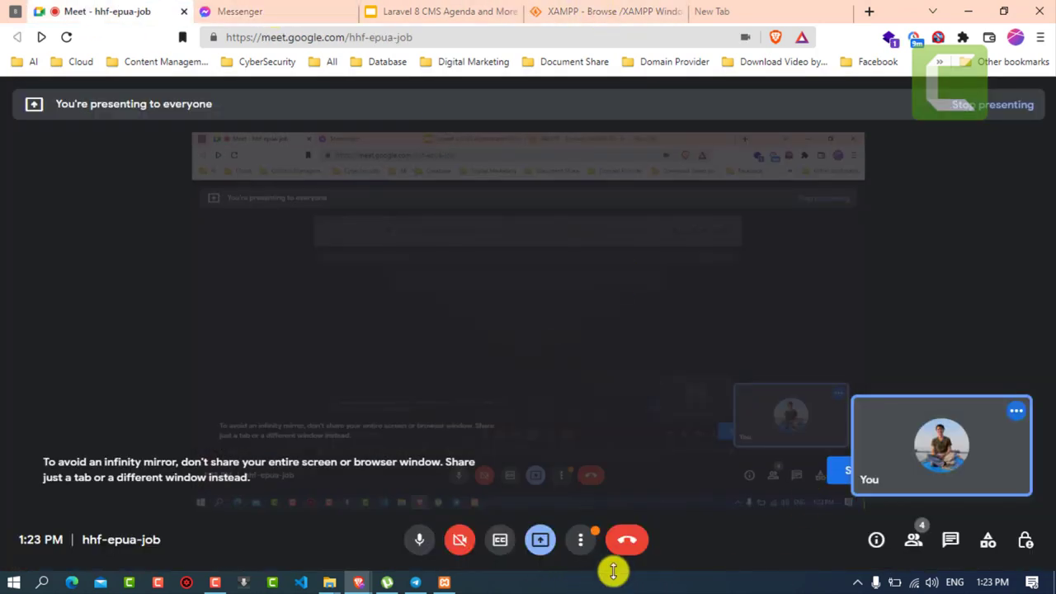
{"action": "left_click", "coordinate": [581, 541]}
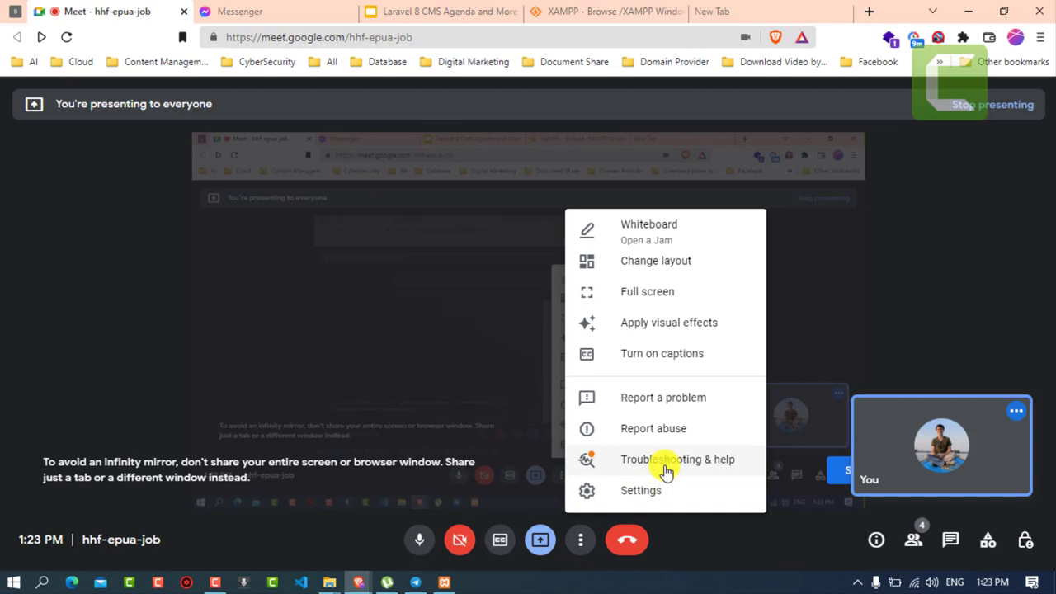
{"action": "left_click", "coordinate": [388, 536]}
{"action": "left_click", "coordinate": [914, 544]}
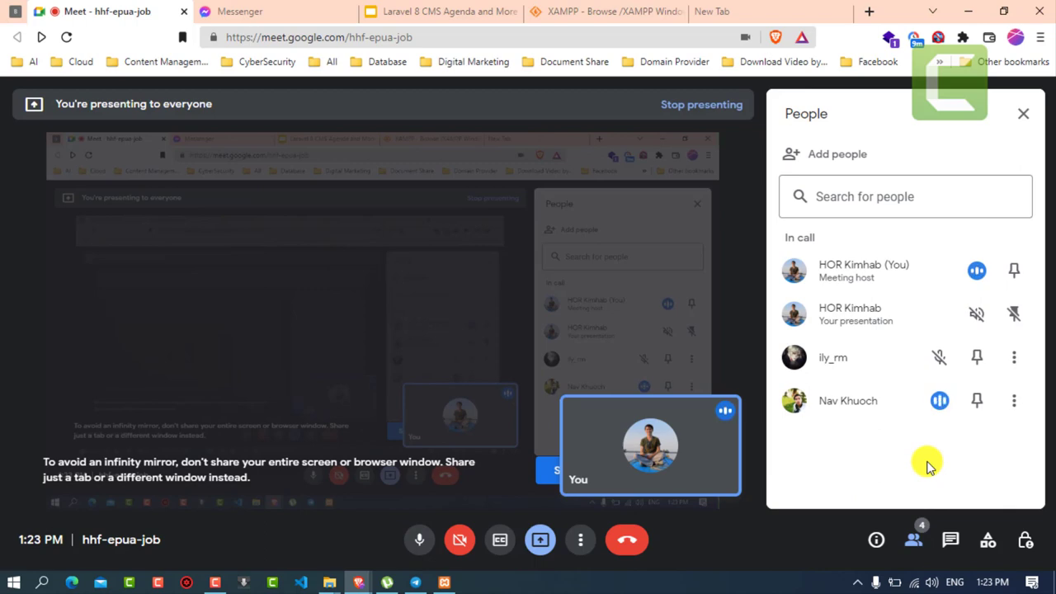
Replace the blank browser tab with a fresh one and minimize the browser and Telegram windows to clear the desktop
{"action": "left_click", "coordinate": [754, 12]}
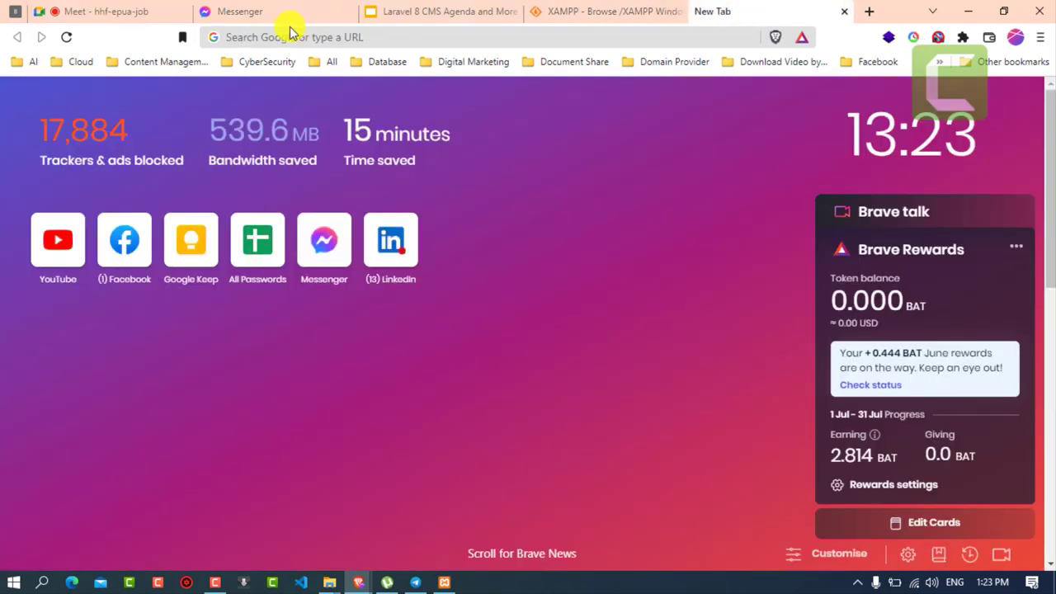
{"action": "left_click", "coordinate": [844, 12]}
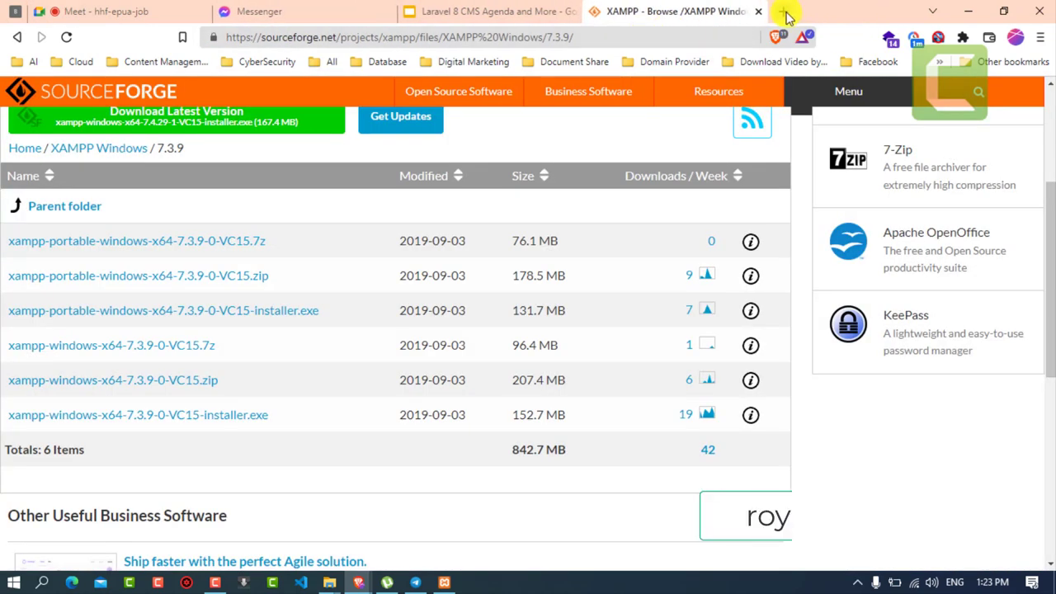
{"action": "left_click", "coordinate": [782, 11]}
{"action": "key", "text": "super+Down"}
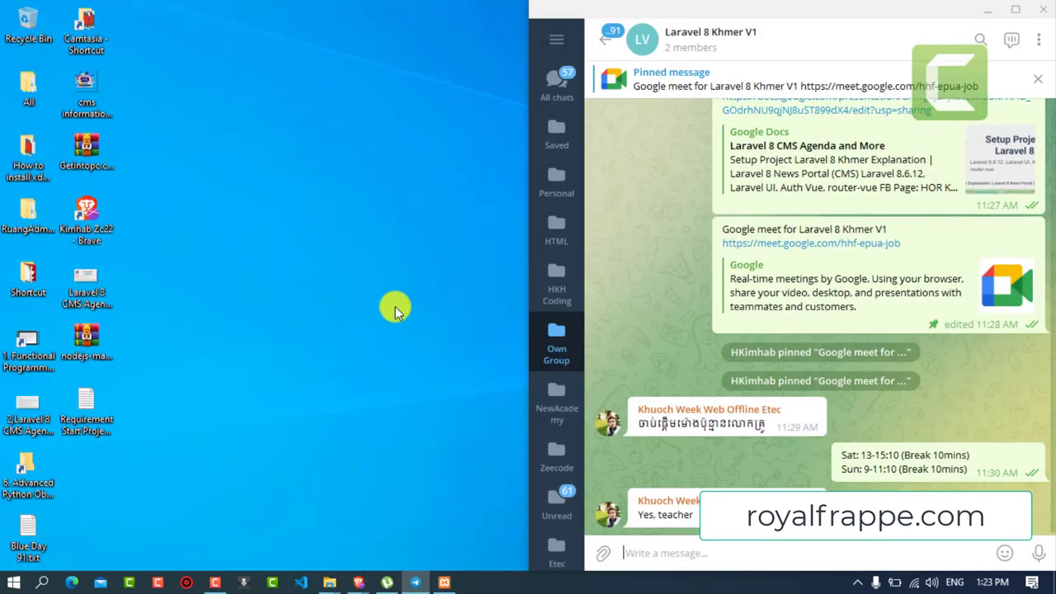
{"action": "left_click", "coordinate": [990, 9]}
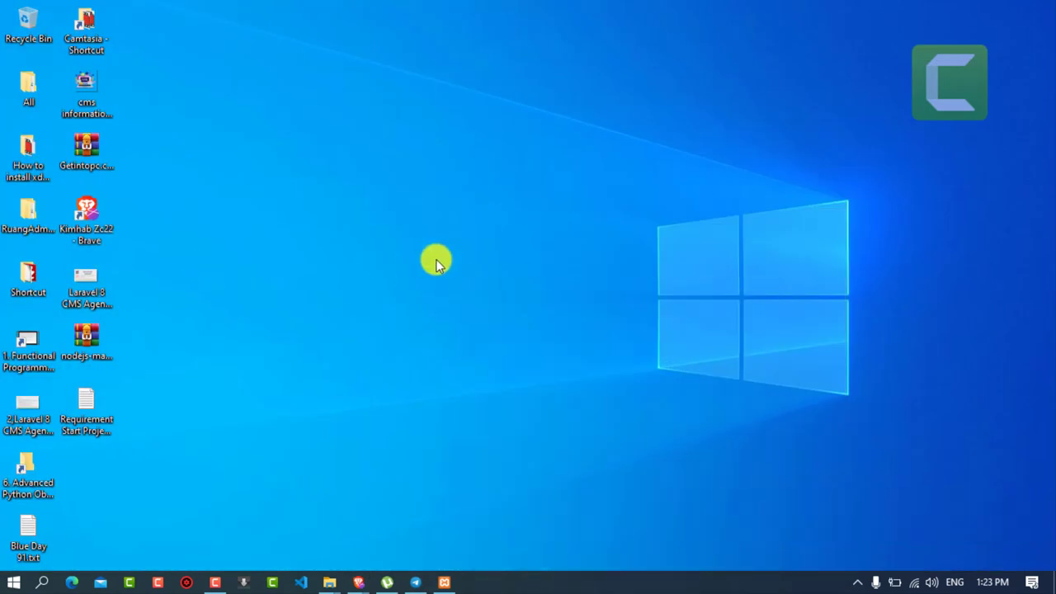
Look through the folders on drive Rphbt (D:) in a maximized File Explorer window and minimize it
{"action": "key", "text": "super+e"}
{"action": "left_click", "coordinate": [999, 33]}
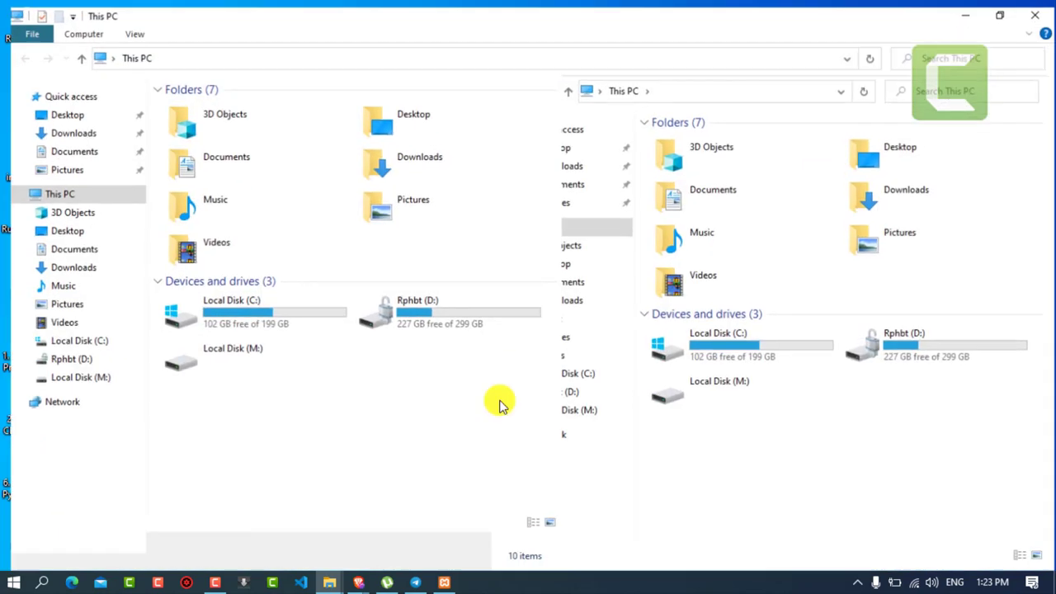
{"action": "double_click", "coordinate": [460, 212]}
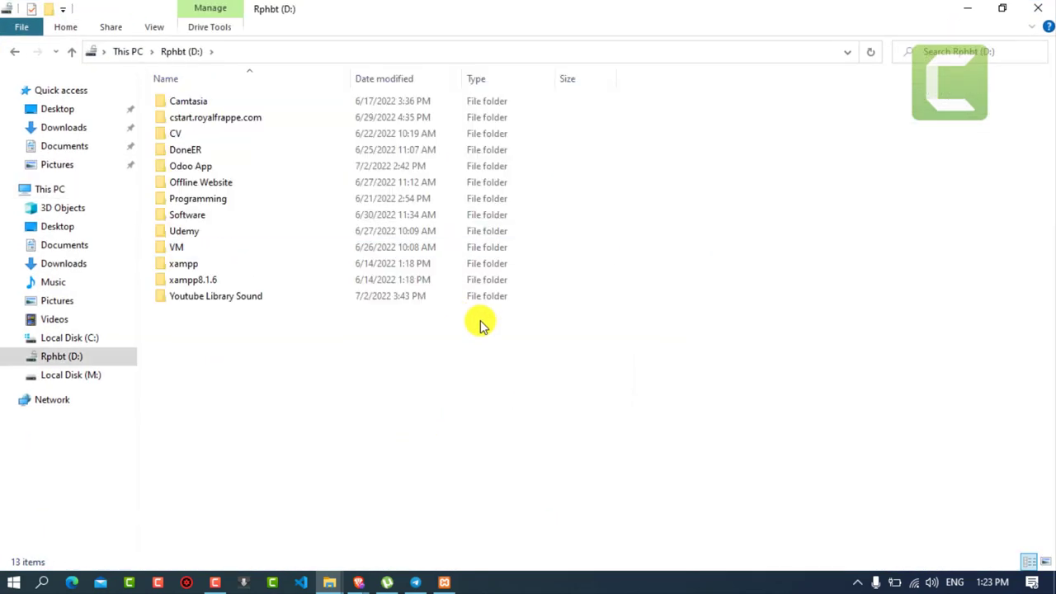
{"action": "left_click", "coordinate": [970, 7]}
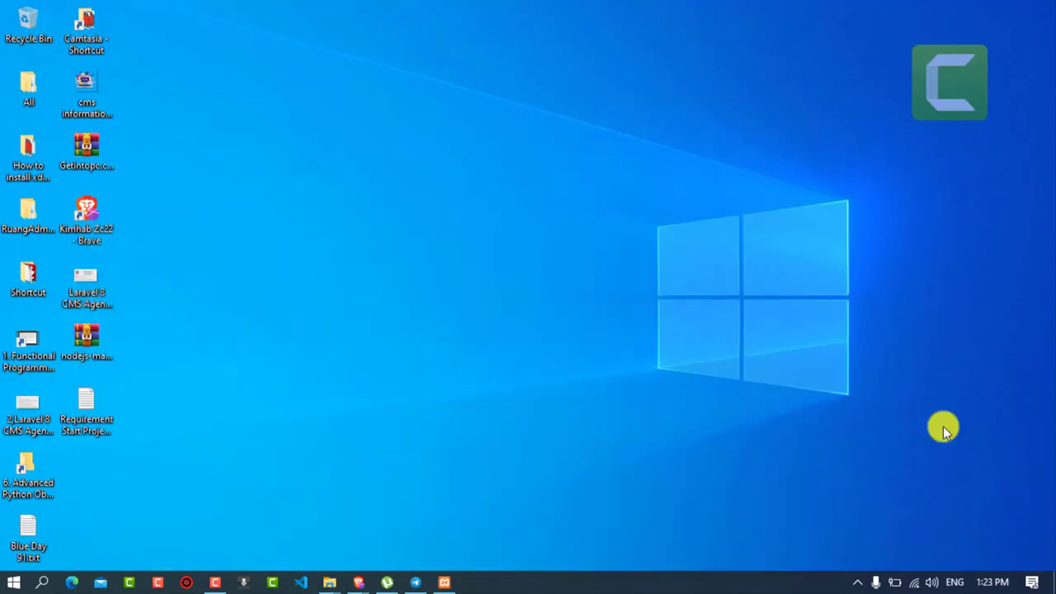
View the first slide of the Laravel 8 CMS Agenda presentation in the private browser window and minimize that window
{"action": "mouse_move", "coordinate": [360, 583]}
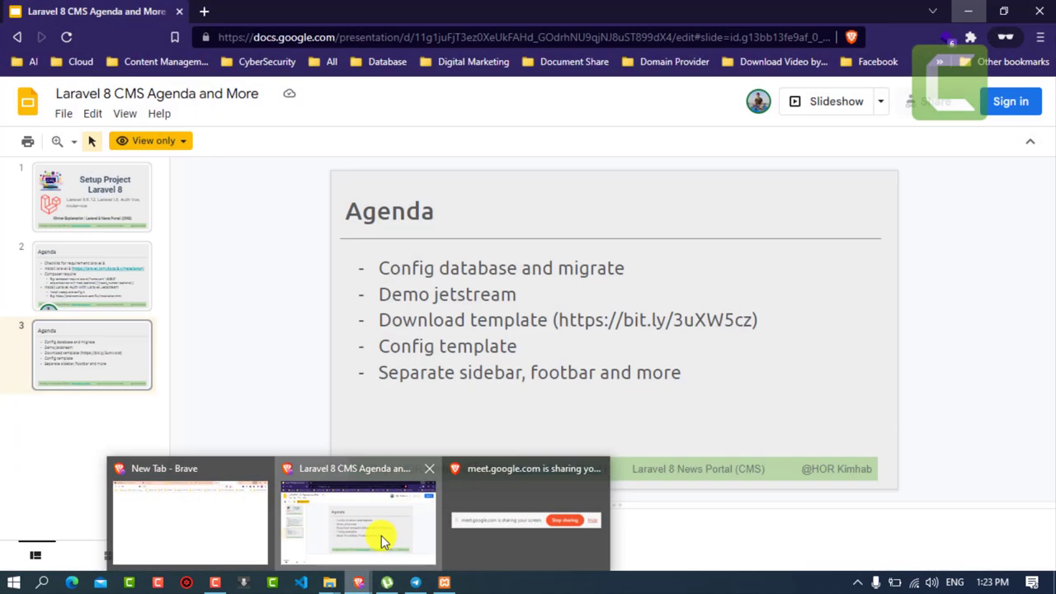
{"action": "left_click", "coordinate": [378, 540]}
{"action": "left_click", "coordinate": [101, 207]}
{"action": "left_click", "coordinate": [970, 12]}
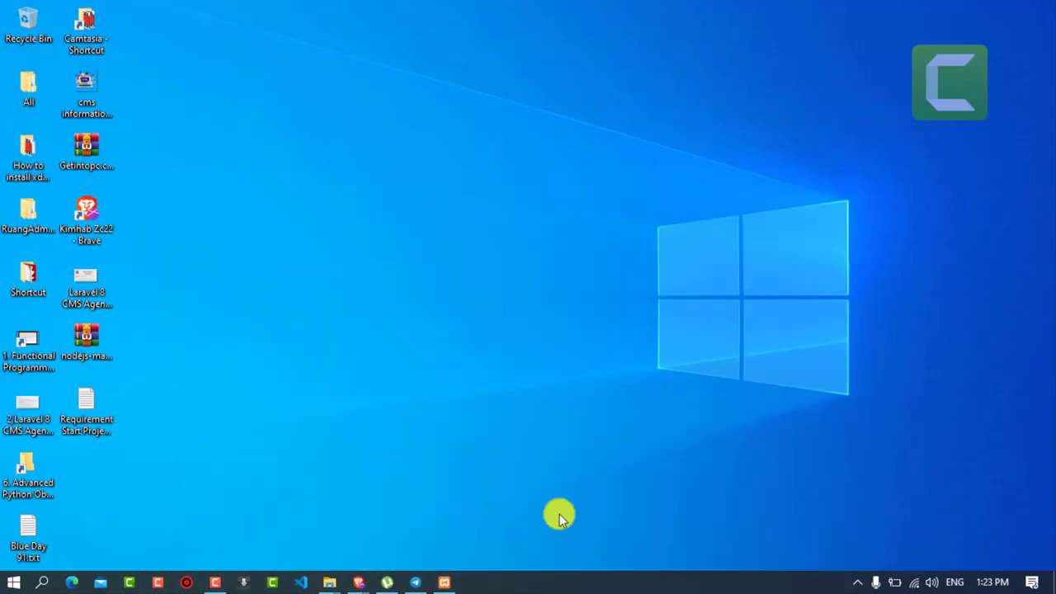
Bring up the Laravel 8 CMS Agenda and More presentation in the main browser window and start the slideshow from slide 2
{"action": "mouse_move", "coordinate": [369, 584]}
{"action": "left_click", "coordinate": [363, 529]}
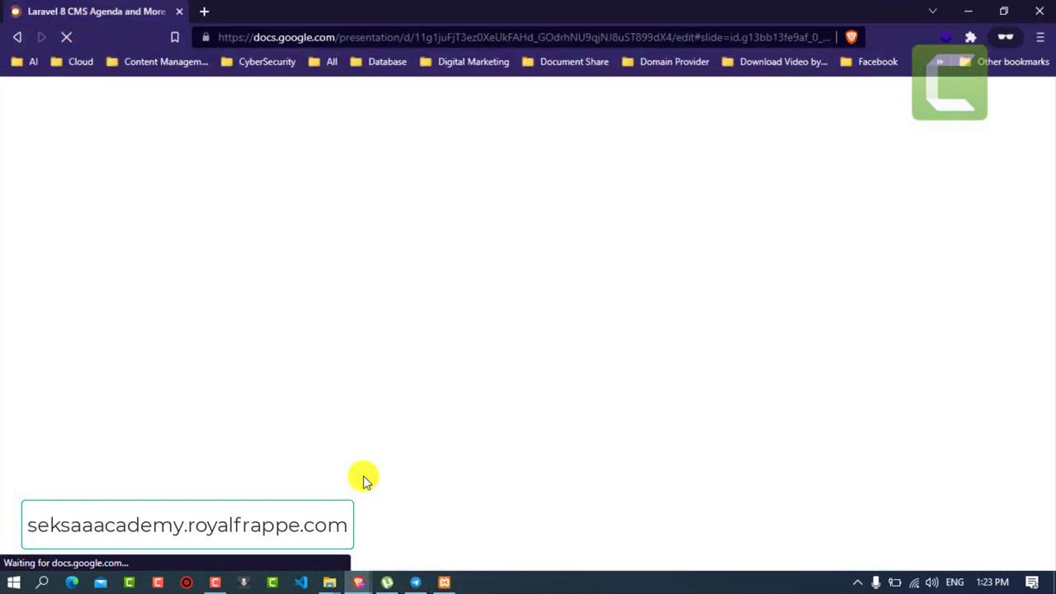
{"action": "left_click", "coordinate": [236, 548]}
{"action": "left_click", "coordinate": [446, 10]}
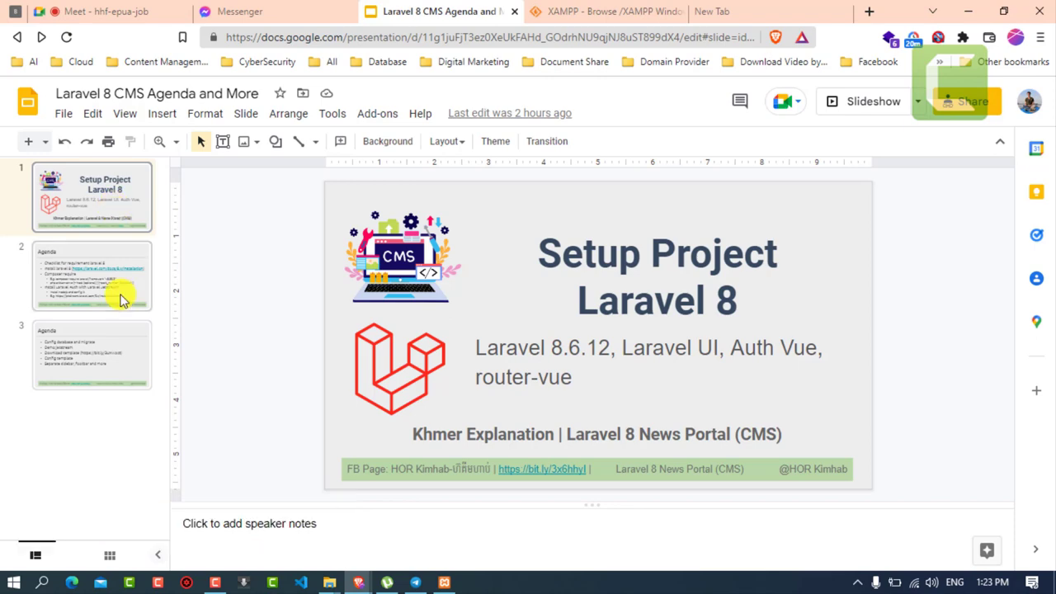
{"action": "left_click", "coordinate": [124, 290]}
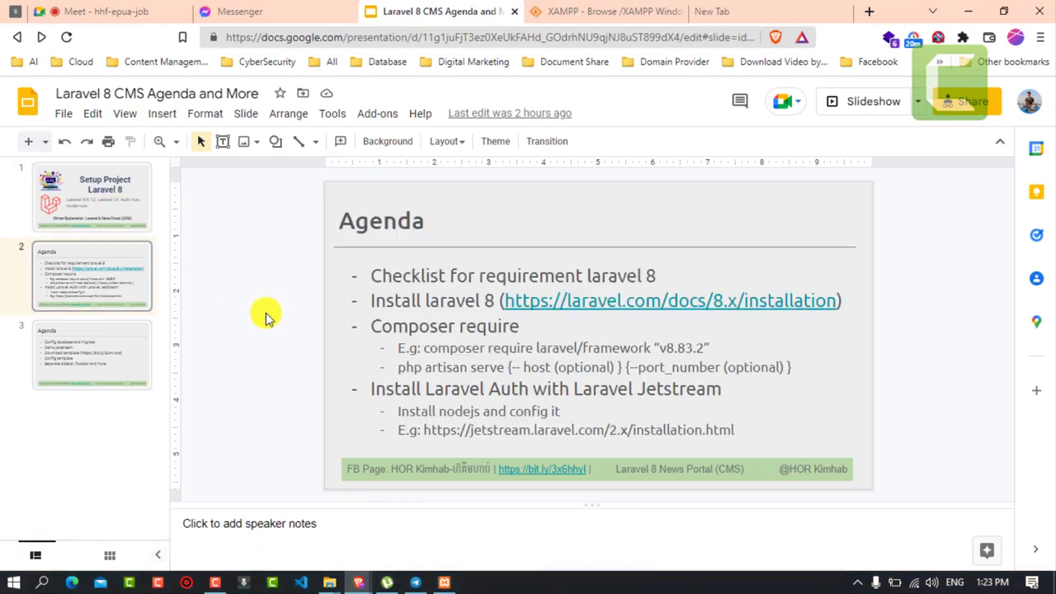
{"action": "key", "text": "ctrl+F5"}
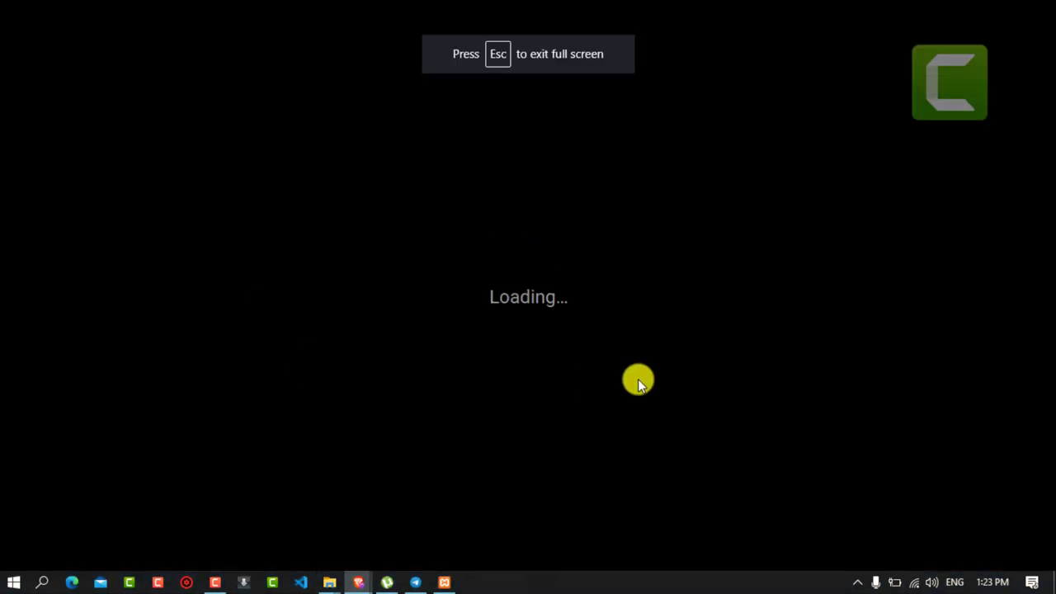
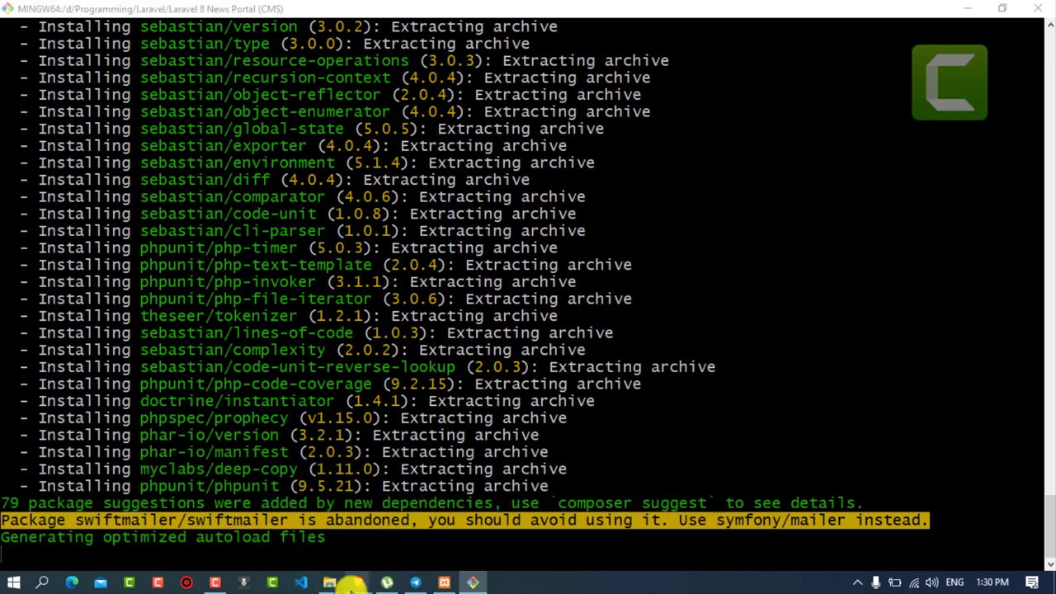
Switch to the main browser window, check the call participants and the Agenda slide, and open a new tab
{"action": "mouse_move", "coordinate": [358, 583]}
{"action": "left_click", "coordinate": [293, 508]}
{"action": "left_click", "coordinate": [91, 12]}
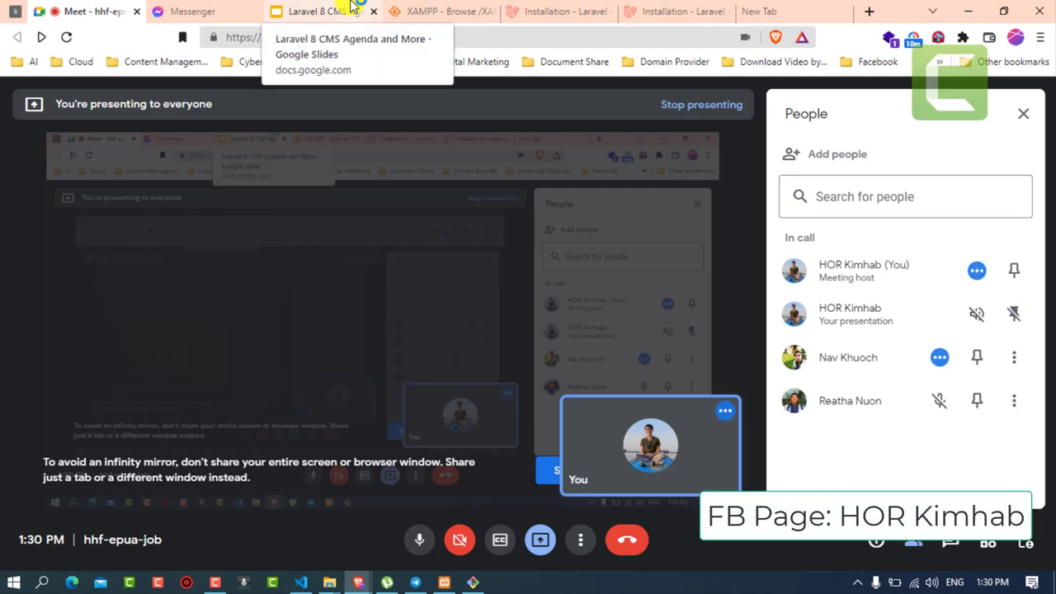
{"action": "left_click", "coordinate": [321, 12]}
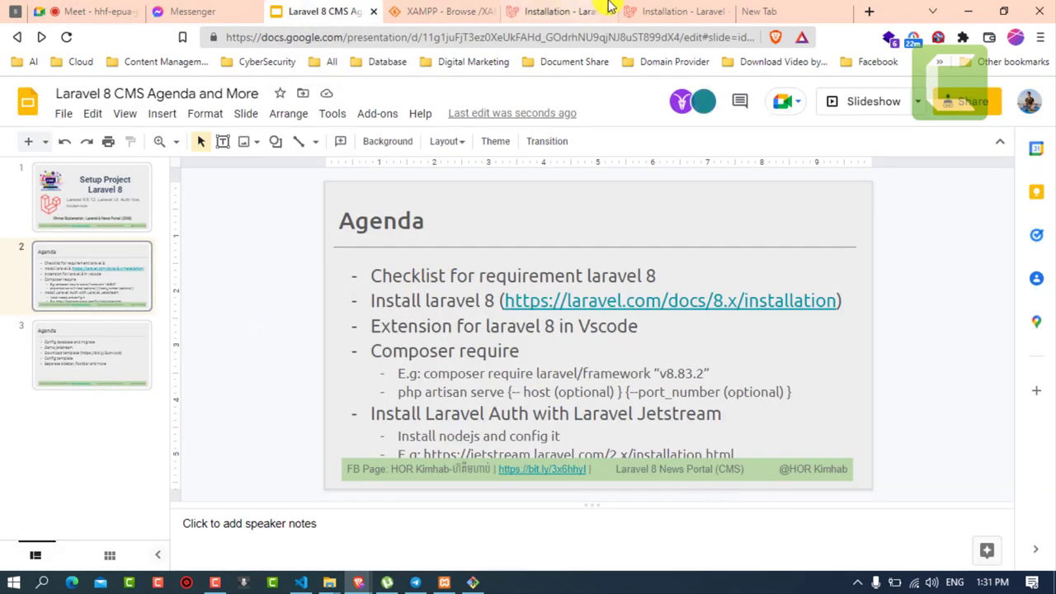
{"action": "left_click", "coordinate": [772, 10]}
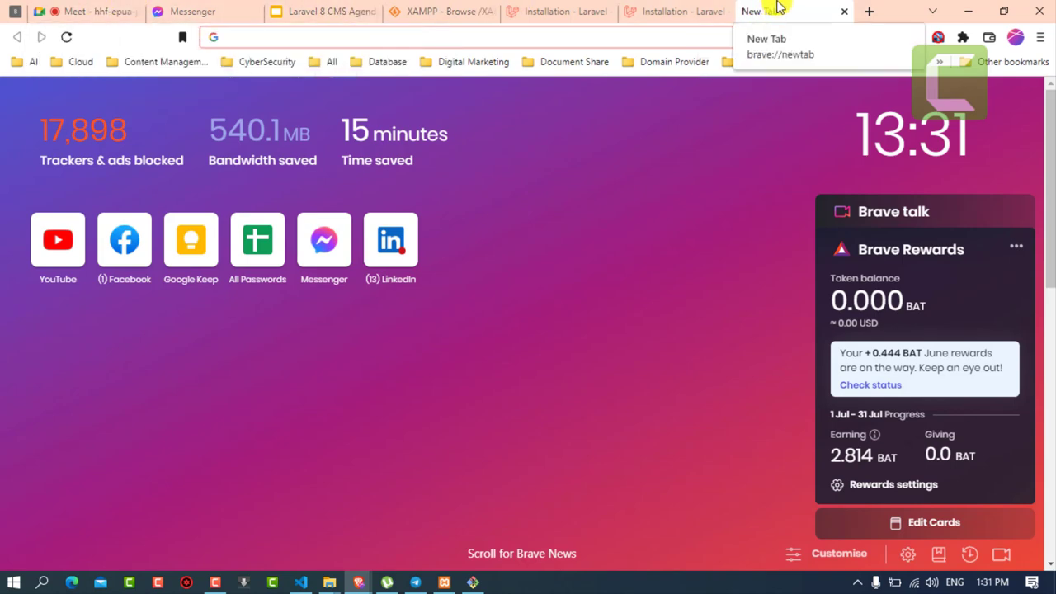
{"action": "left_click", "coordinate": [869, 14]}
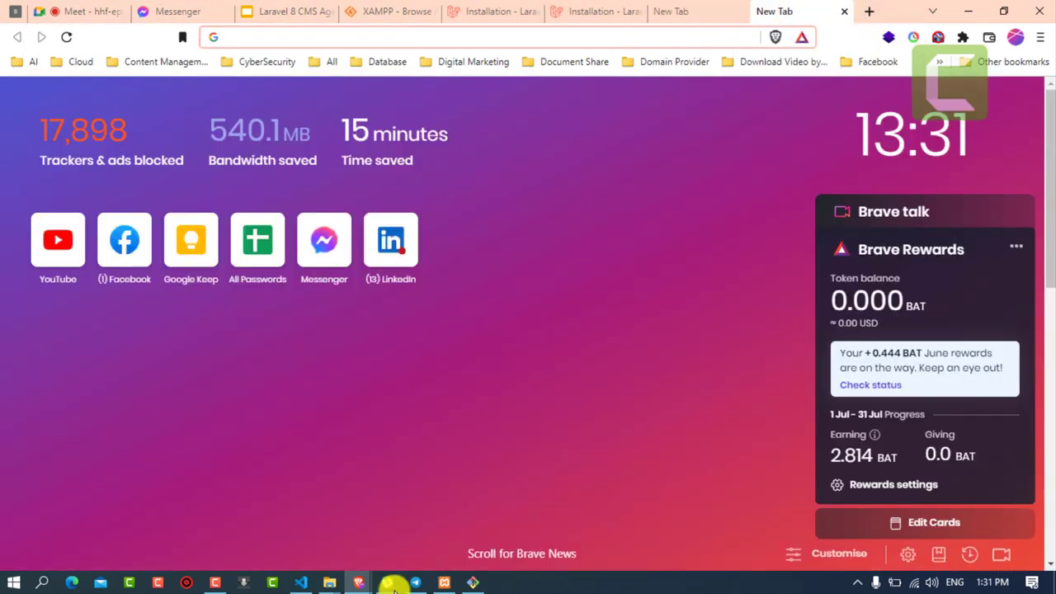
Check the Composer installation in Git Bash, switch to Visual Studio Code and close the Release Notes and Untitled-1 files
{"action": "left_click", "coordinate": [473, 582]}
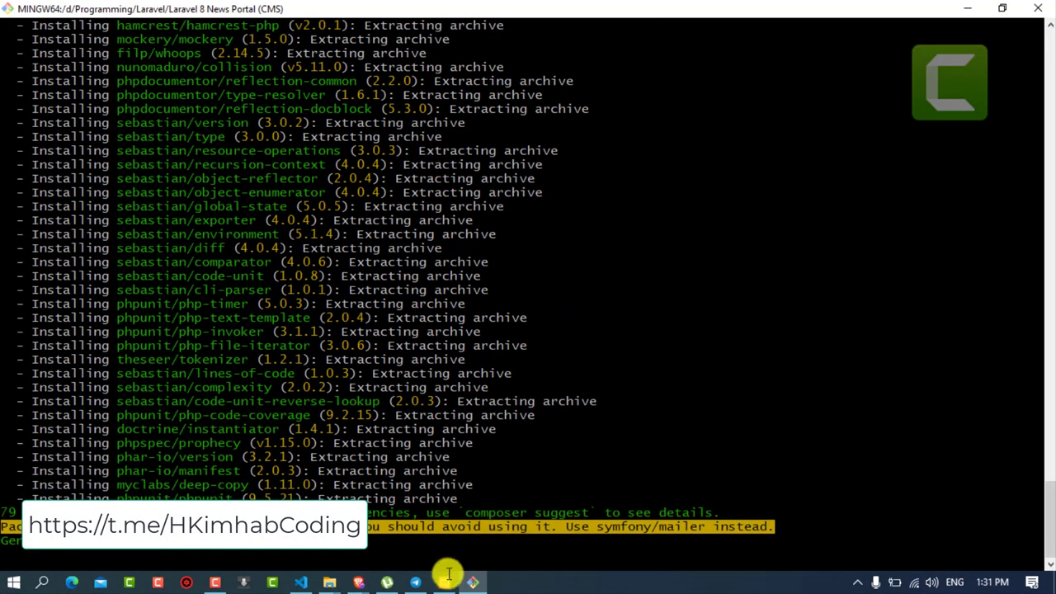
{"action": "left_click", "coordinate": [302, 583]}
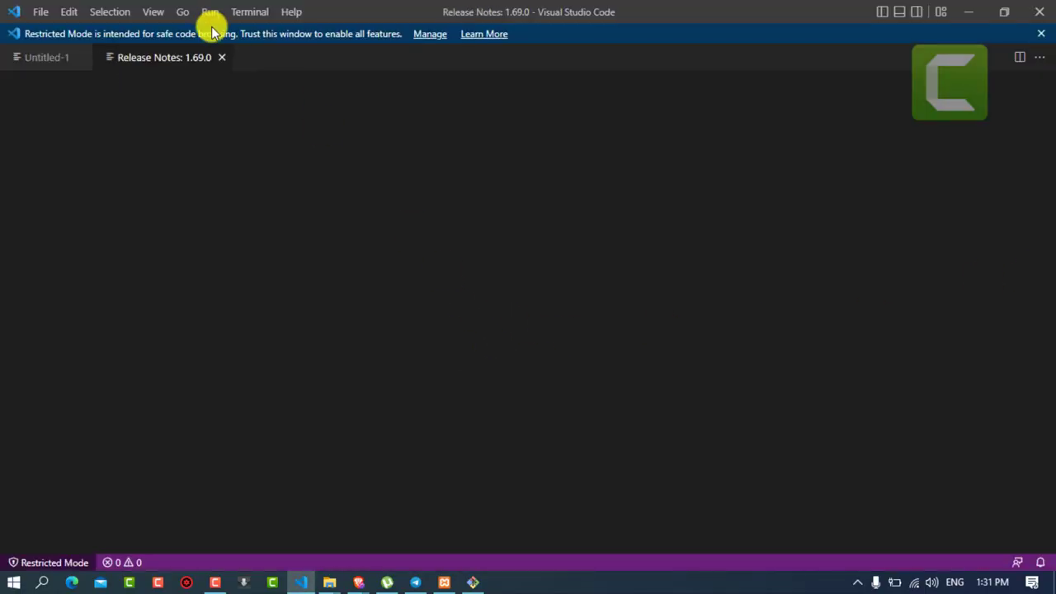
{"action": "left_click", "coordinate": [221, 57]}
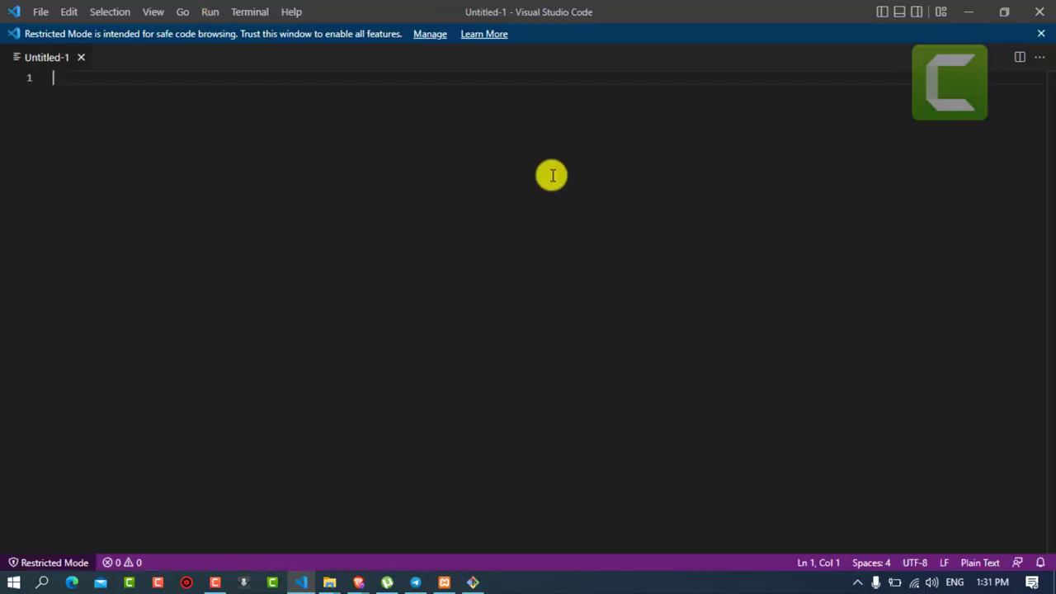
{"action": "left_click", "coordinate": [83, 57]}
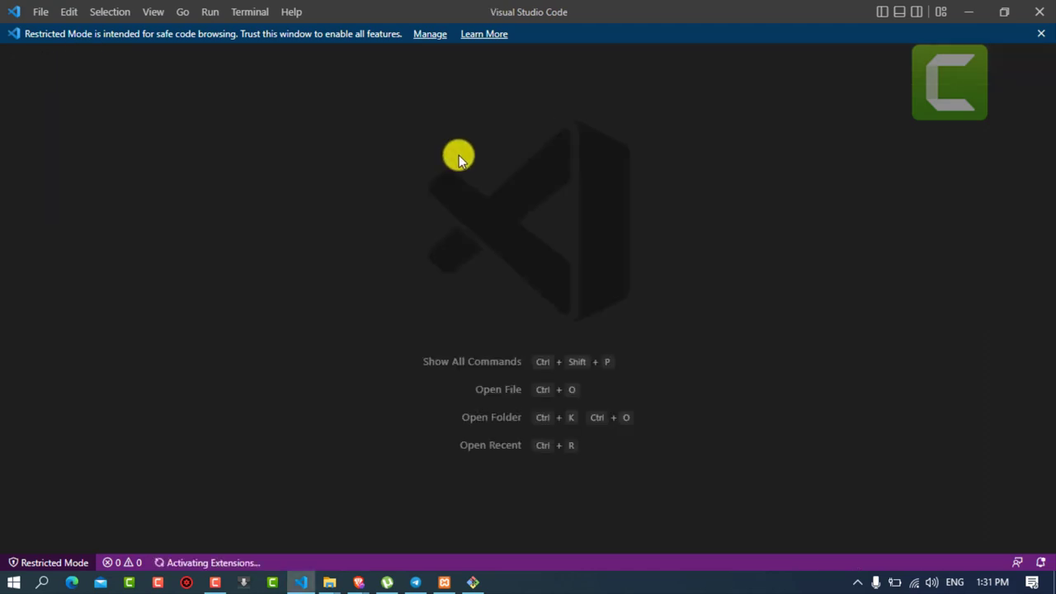
Show the Explorer view for browsing project folders
{"action": "left_click", "coordinate": [153, 12]}
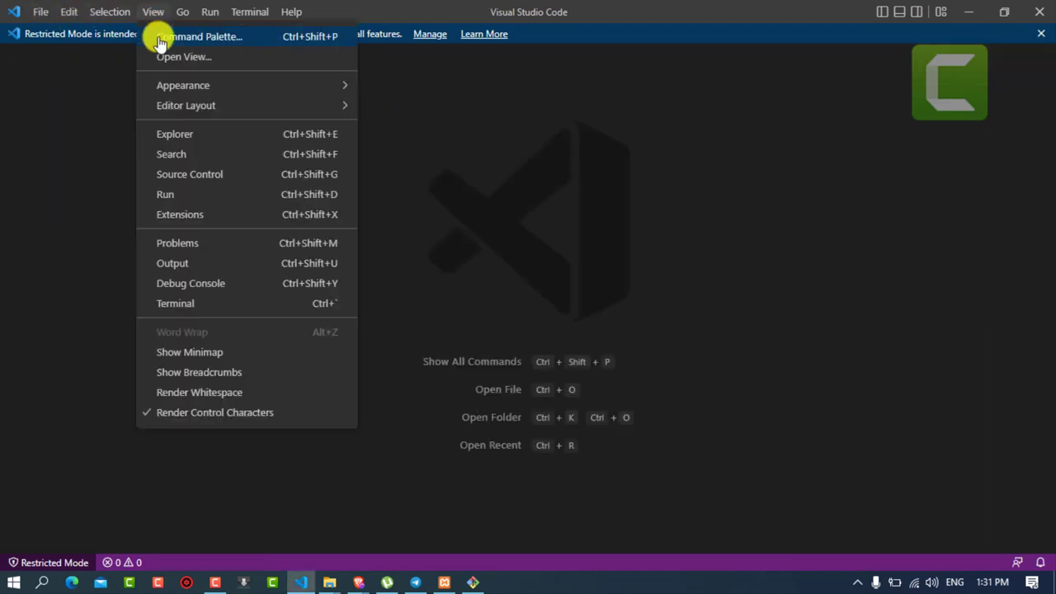
{"action": "left_click", "coordinate": [223, 135]}
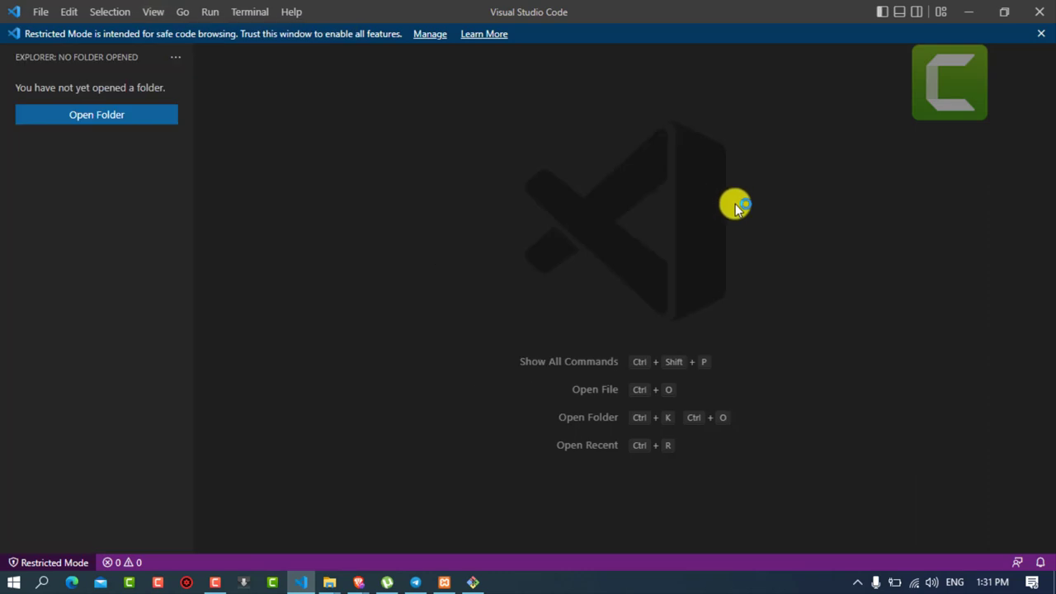
{"action": "key", "text": "ctrl+minus"}
{"action": "key", "text": "ctrl+equal"}
Add the laravel8-news-portal folder from D:\Programming\Laravel\Laravel 8 News Portal (CMS) to the workspace
{"action": "left_click", "coordinate": [43, 15]}
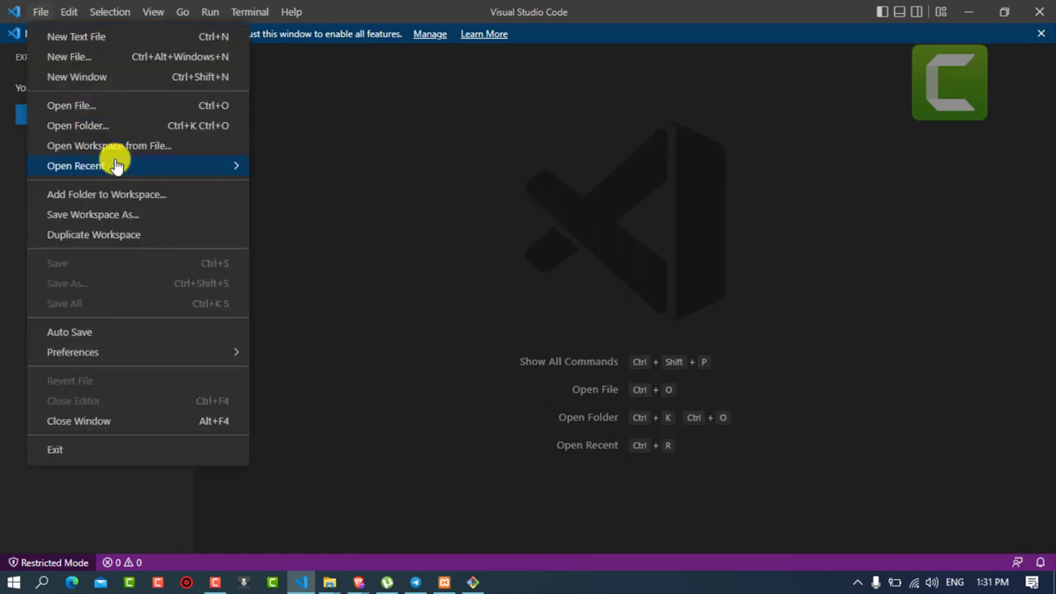
{"action": "left_click", "coordinate": [213, 207]}
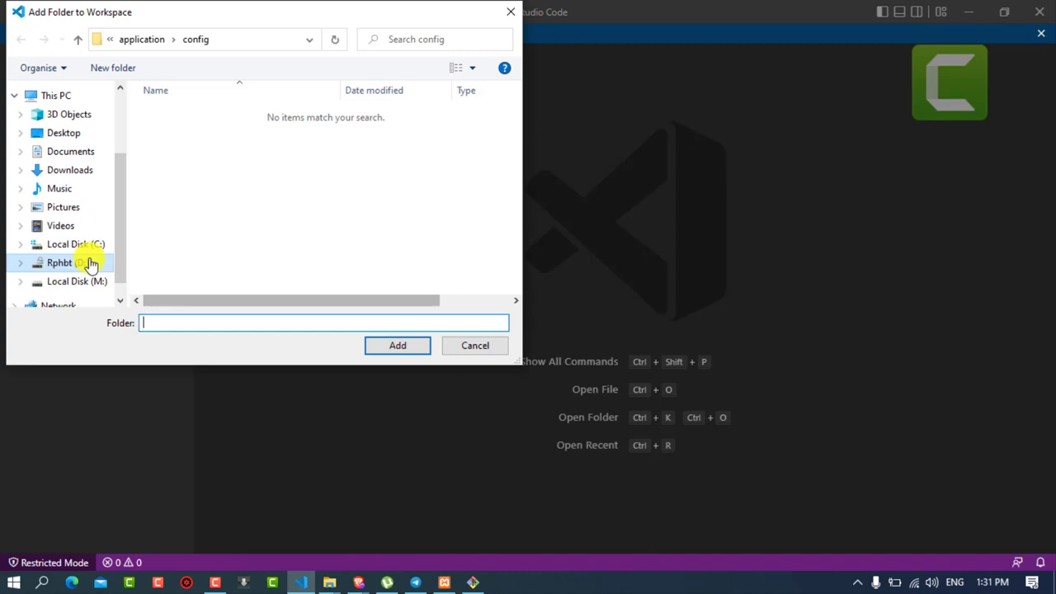
{"action": "left_click", "coordinate": [91, 262]}
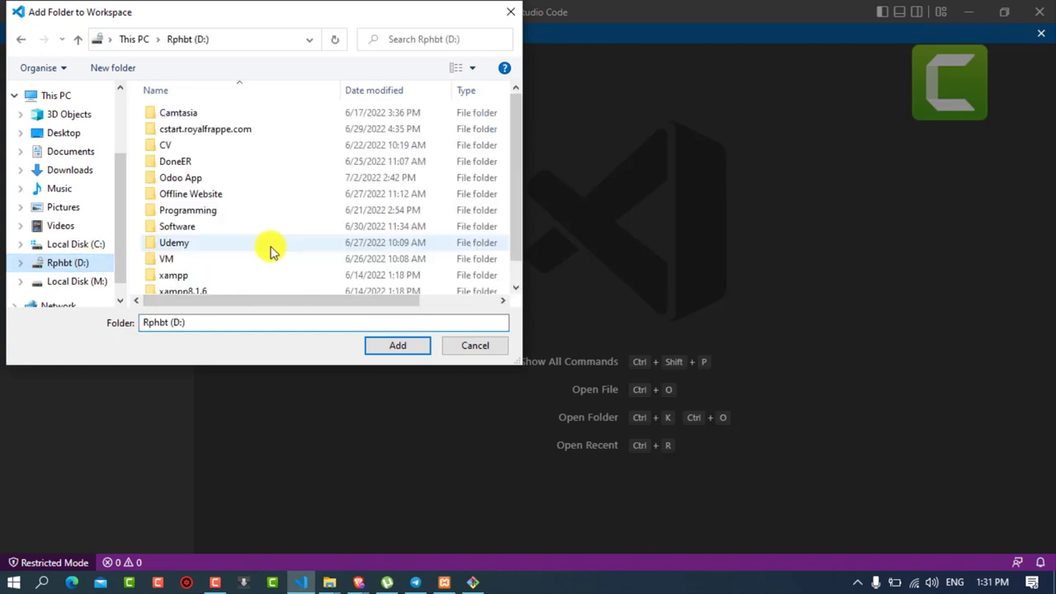
{"action": "double_click", "coordinate": [258, 212]}
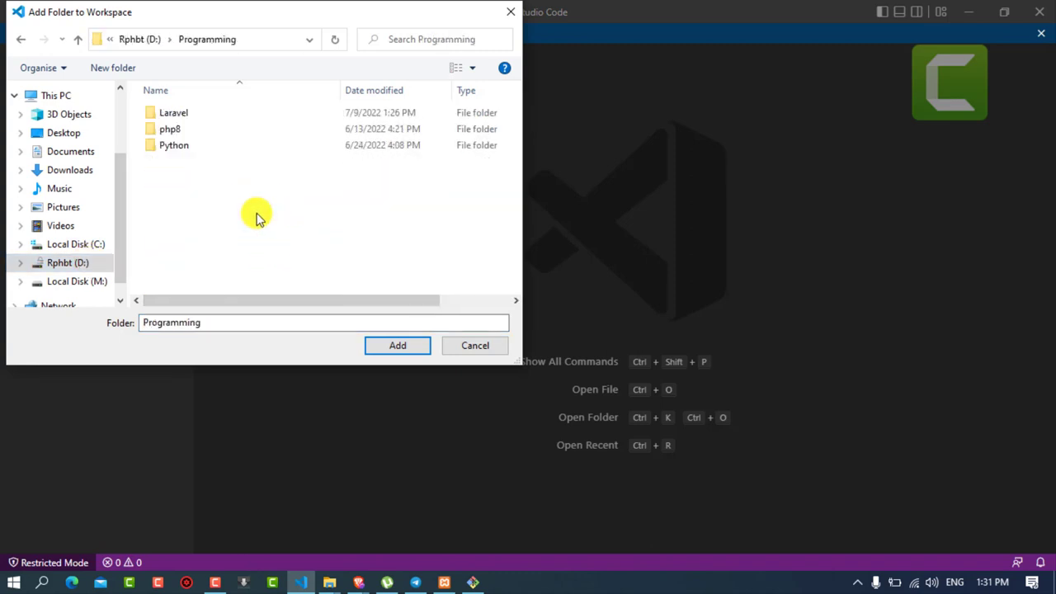
{"action": "double_click", "coordinate": [191, 116]}
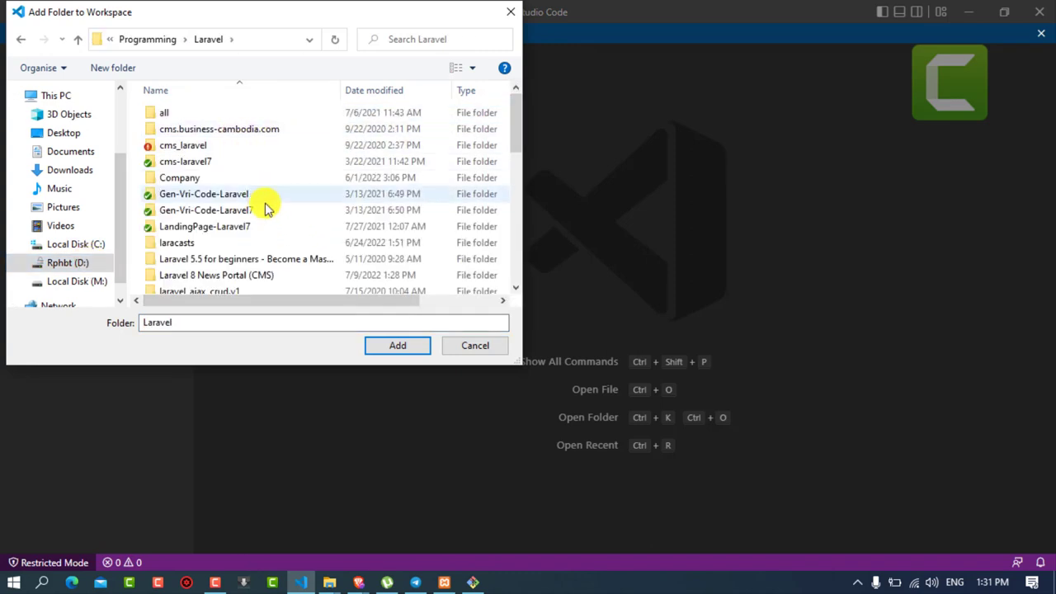
{"action": "scroll", "coordinate": [264, 208], "scroll_direction": "down", "scroll_amount": 2}
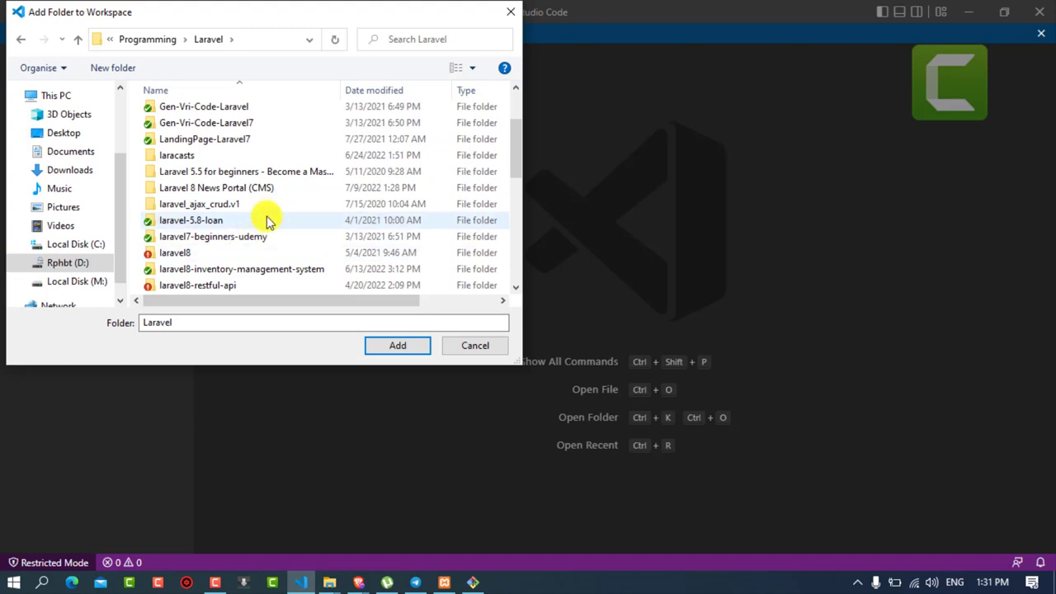
{"action": "scroll", "coordinate": [269, 221], "scroll_direction": "down", "scroll_amount": 1}
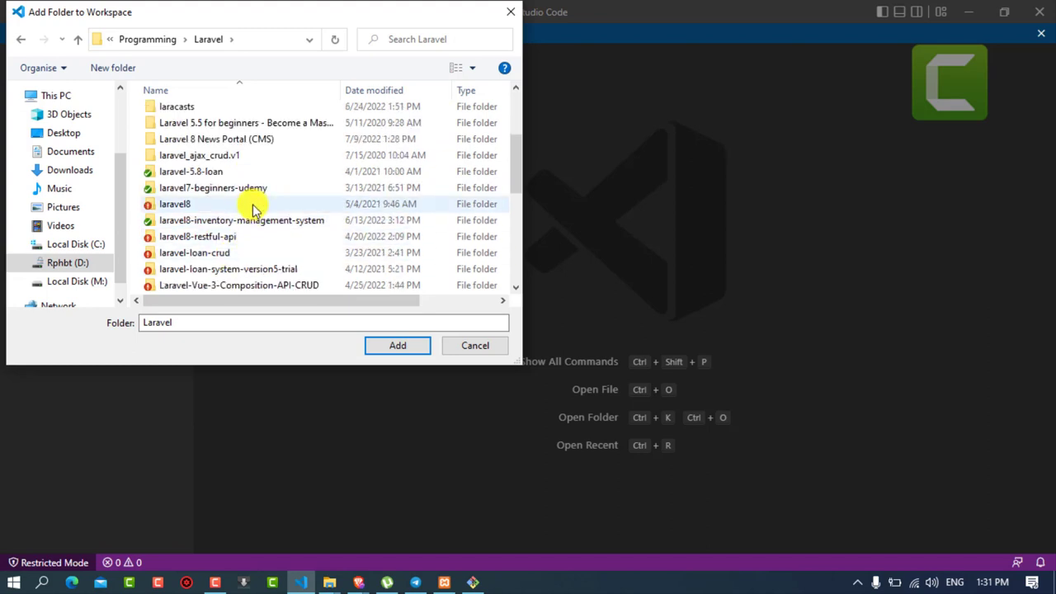
{"action": "scroll", "coordinate": [255, 221], "scroll_direction": "down", "scroll_amount": 1}
{"action": "scroll", "coordinate": [259, 227], "scroll_direction": "down", "scroll_amount": 1}
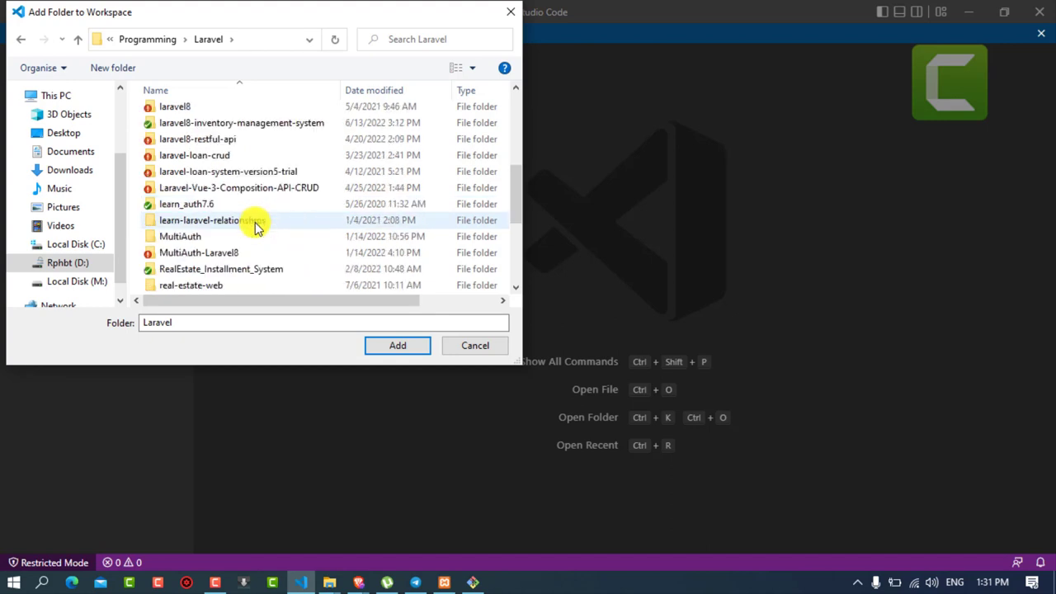
{"action": "scroll", "coordinate": [257, 228], "scroll_direction": "up", "scroll_amount": 2}
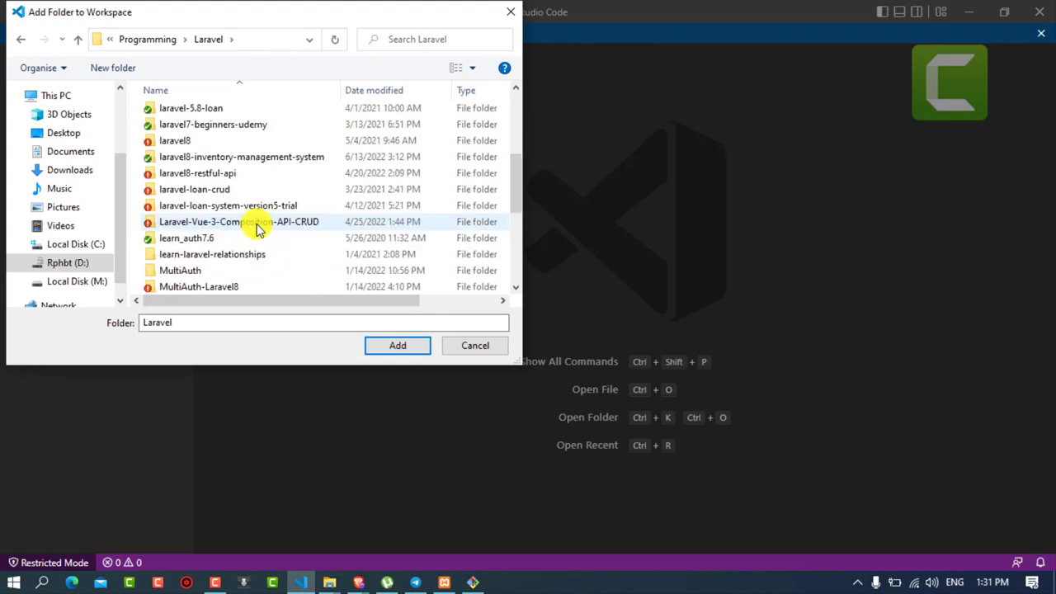
{"action": "scroll", "coordinate": [256, 231], "scroll_direction": "up", "scroll_amount": 1}
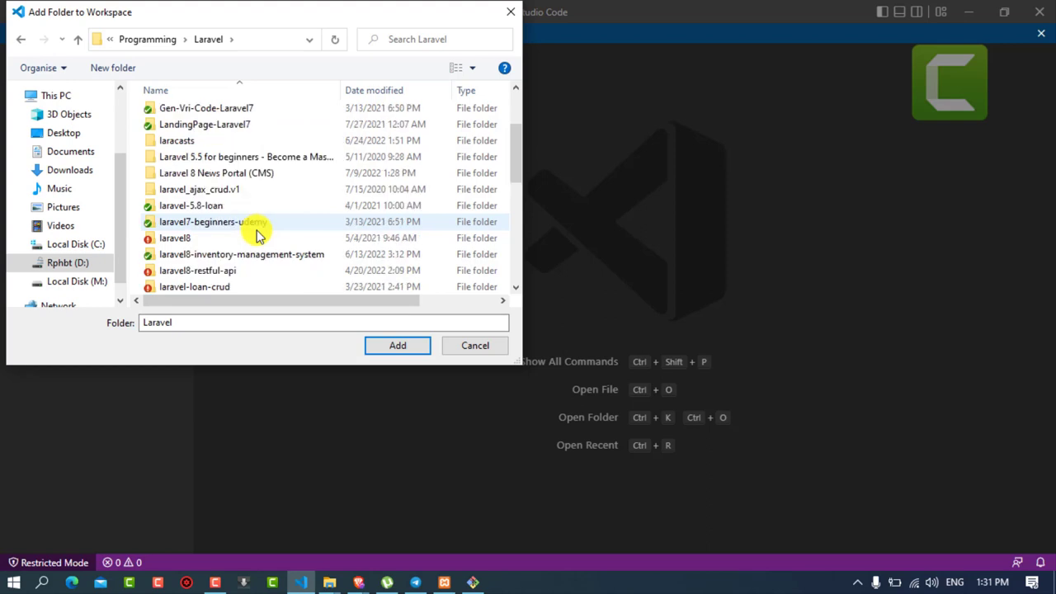
{"action": "left_click", "coordinate": [313, 175]}
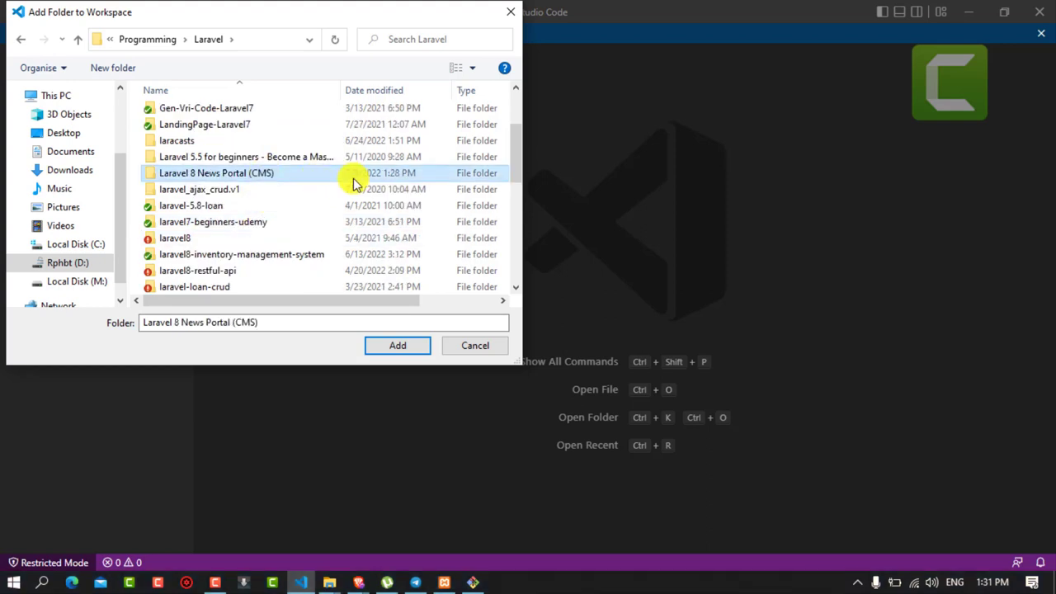
{"action": "double_click", "coordinate": [330, 175]}
{"action": "left_click", "coordinate": [224, 113]}
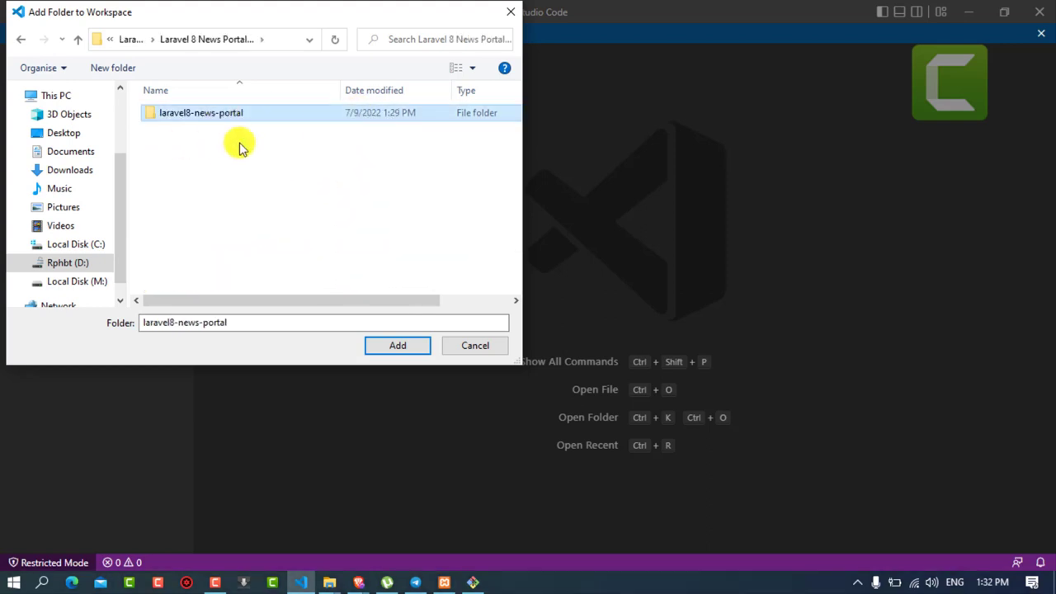
{"action": "left_click", "coordinate": [399, 350]}
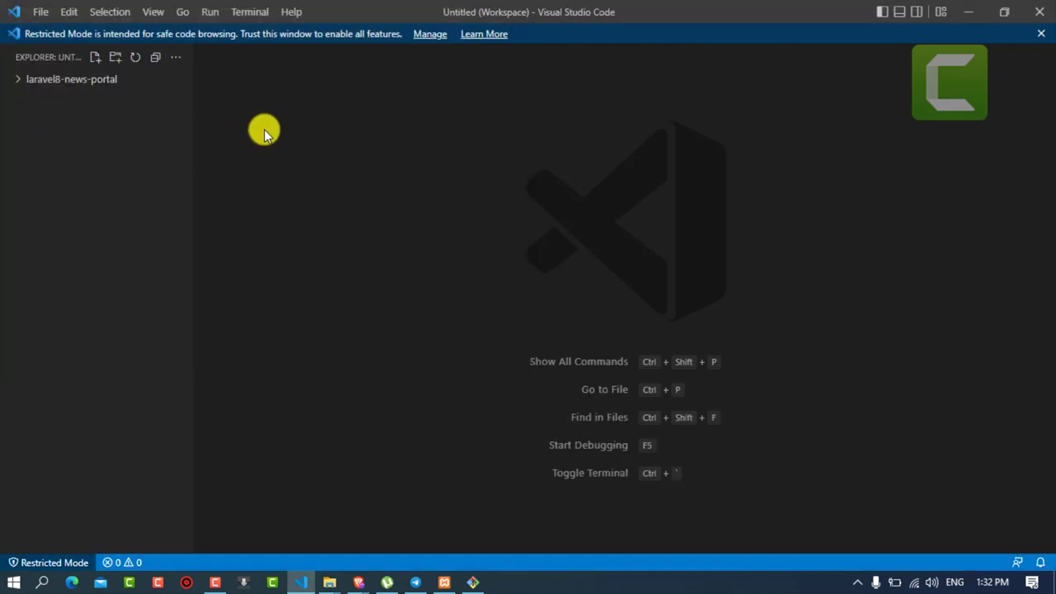
{"action": "left_click", "coordinate": [154, 17]}
{"action": "left_click", "coordinate": [207, 128]}
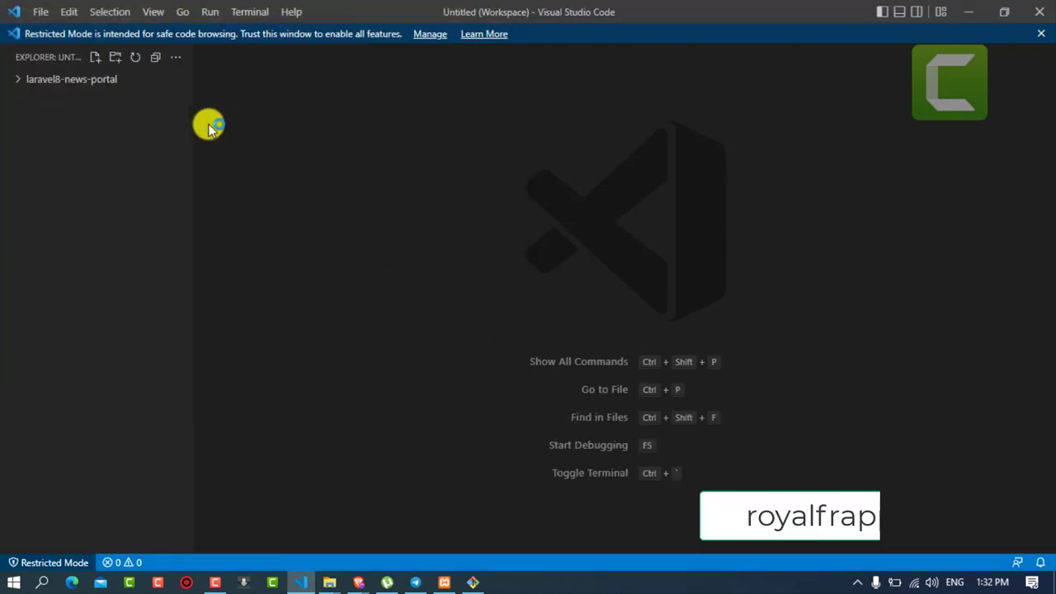
{"action": "left_click", "coordinate": [154, 17]}
{"action": "left_click", "coordinate": [182, 135]}
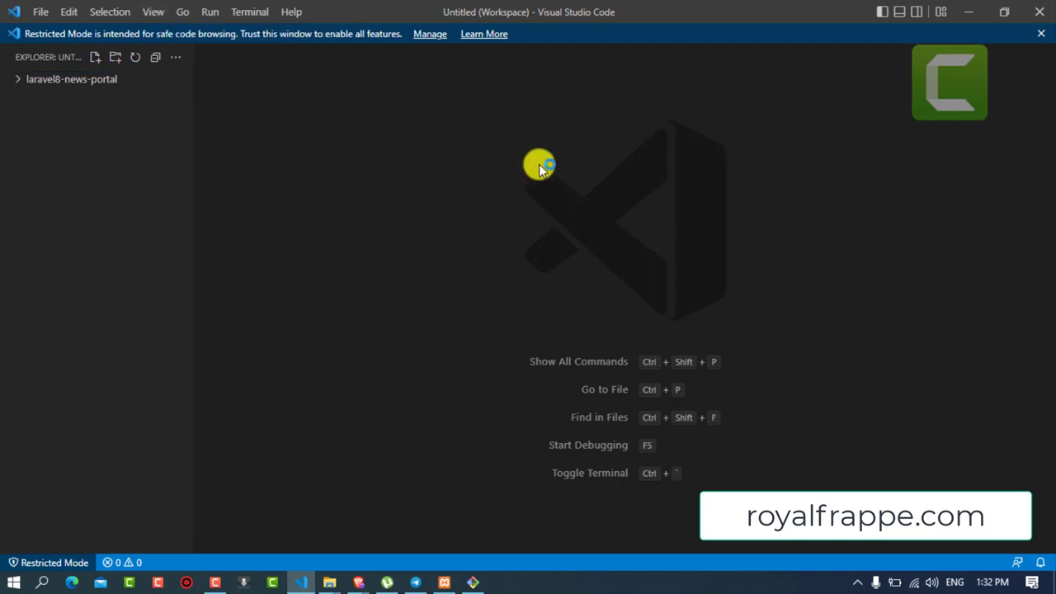
Enlarge the editor interface by one zoom level and dismiss the Restricted Mode notice
{"action": "left_click", "coordinate": [162, 18]}
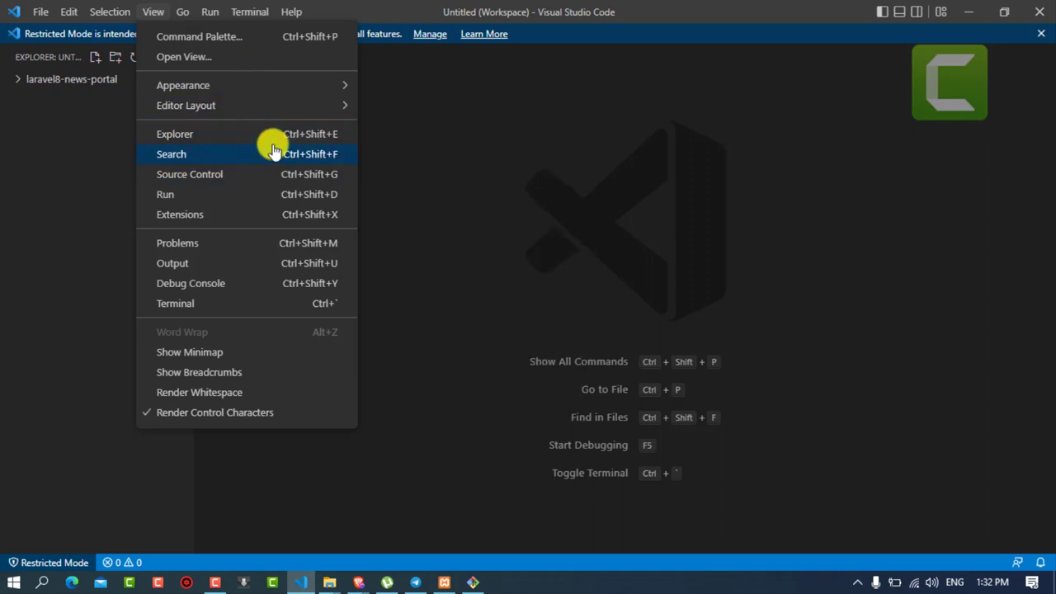
{"action": "mouse_move", "coordinate": [290, 90]}
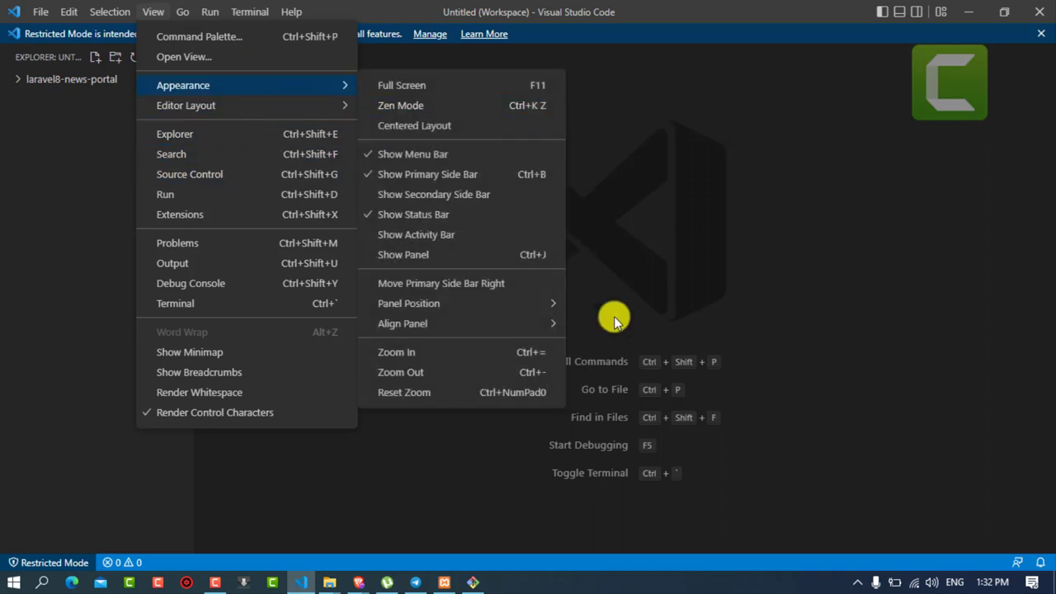
{"action": "left_click", "coordinate": [853, 275]}
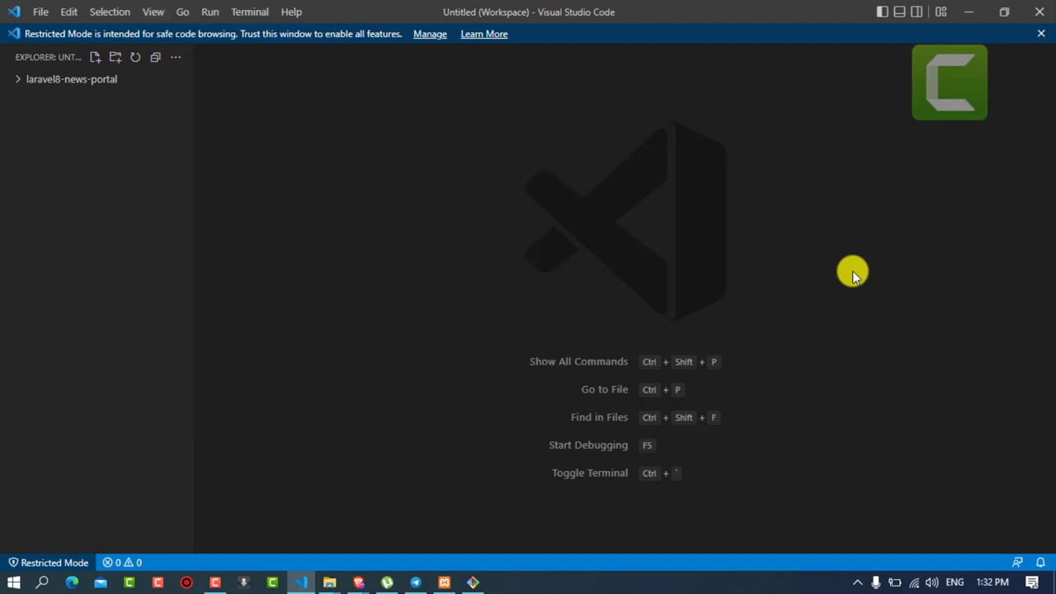
{"action": "key", "text": "ctrl+equal"}
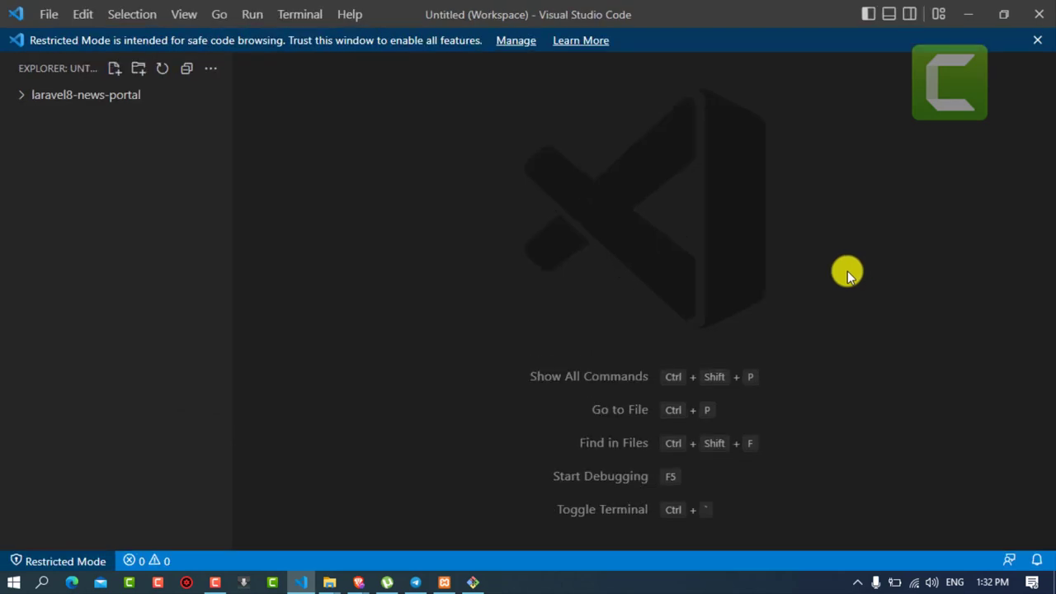
{"action": "left_click", "coordinate": [1038, 39]}
Save the workspace as laravel8-news-portal.code-workspace in the D:\Programming\Laravel folder
{"action": "left_click", "coordinate": [55, 18]}
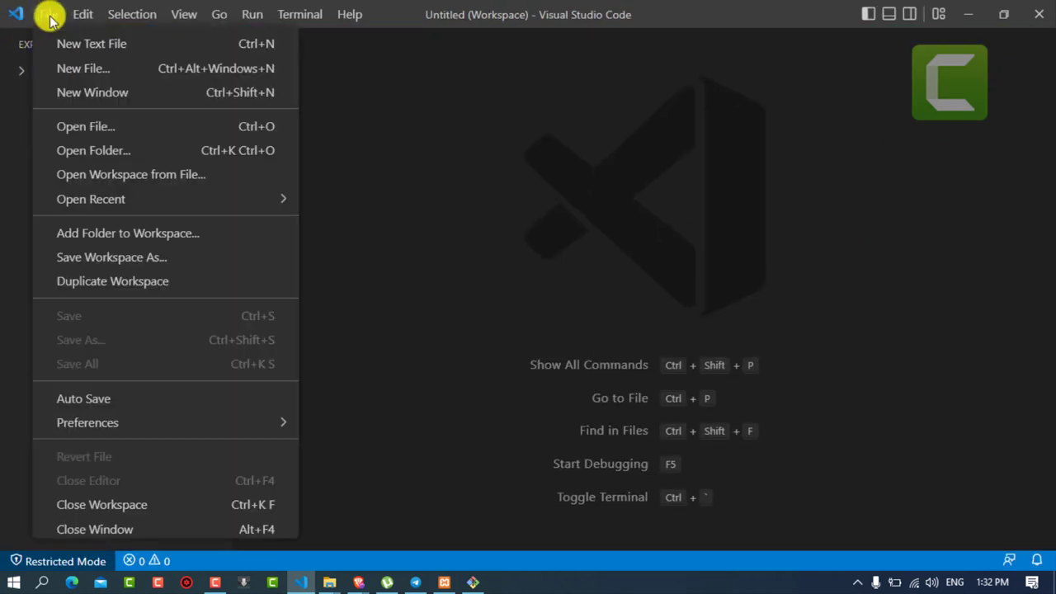
{"action": "left_click", "coordinate": [289, 263]}
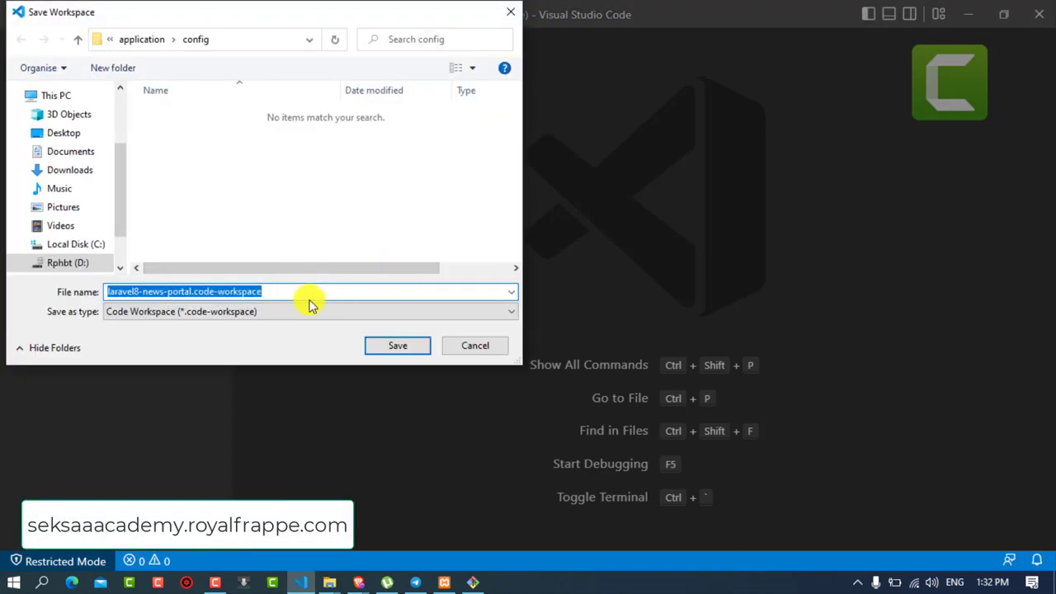
{"action": "left_click", "coordinate": [328, 298]}
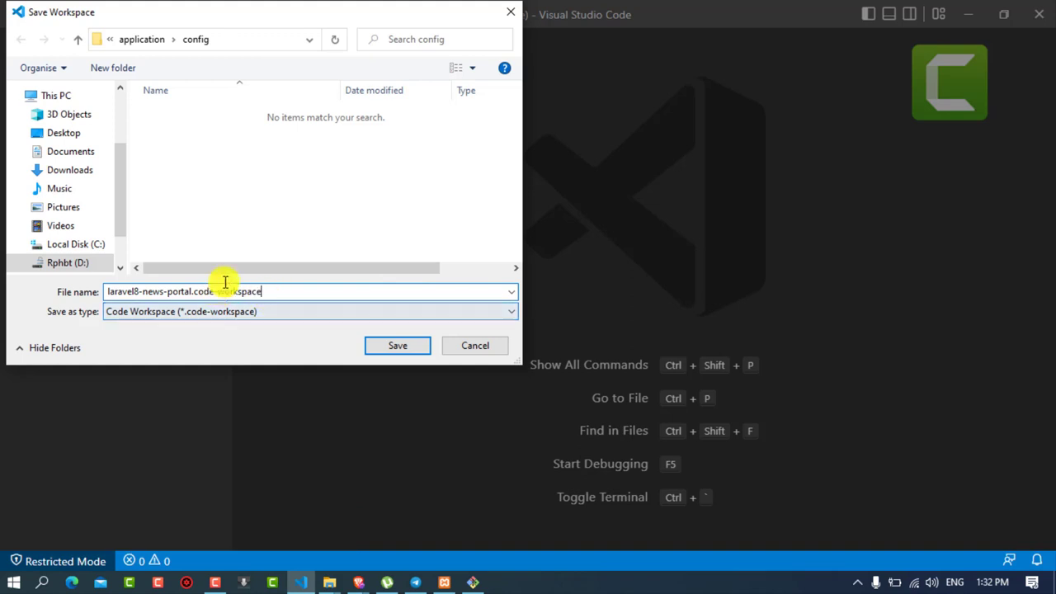
{"action": "left_click", "coordinate": [83, 262]}
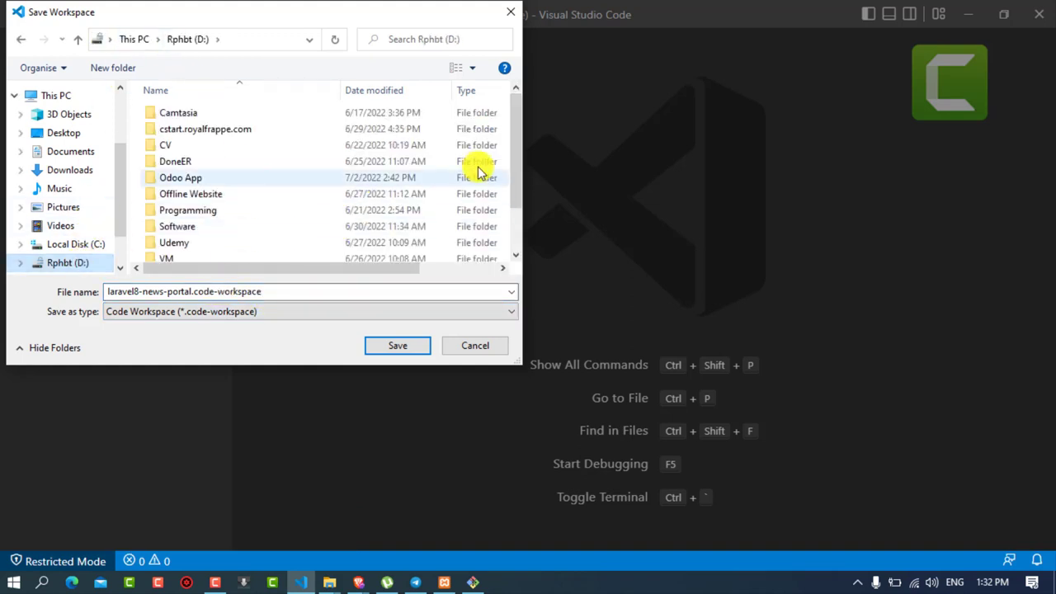
{"action": "left_click_drag", "start_coordinate": [514, 137], "coordinate": [511, 182]}
{"action": "double_click", "coordinate": [174, 158]}
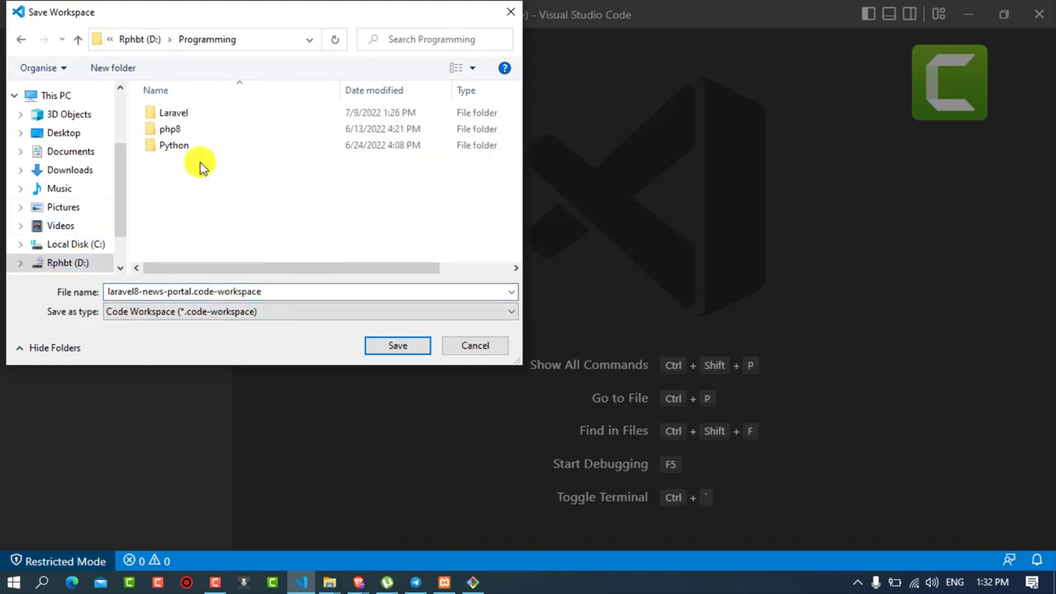
{"action": "left_click", "coordinate": [193, 118]}
{"action": "double_click", "coordinate": [192, 118]}
{"action": "scroll", "coordinate": [248, 157], "scroll_direction": "down", "scroll_amount": 5}
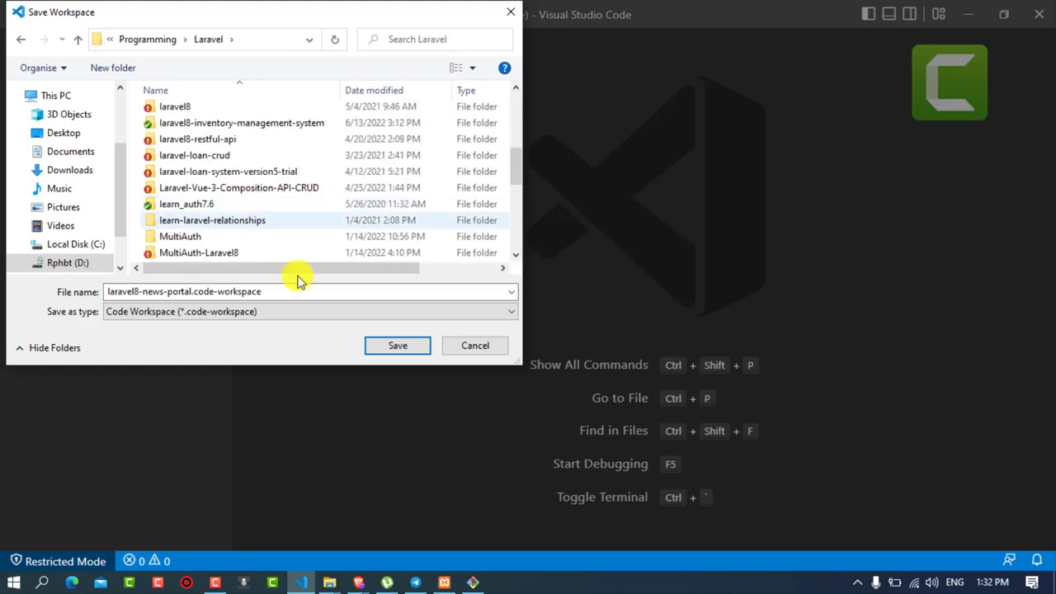
{"action": "double_click", "coordinate": [128, 290]}
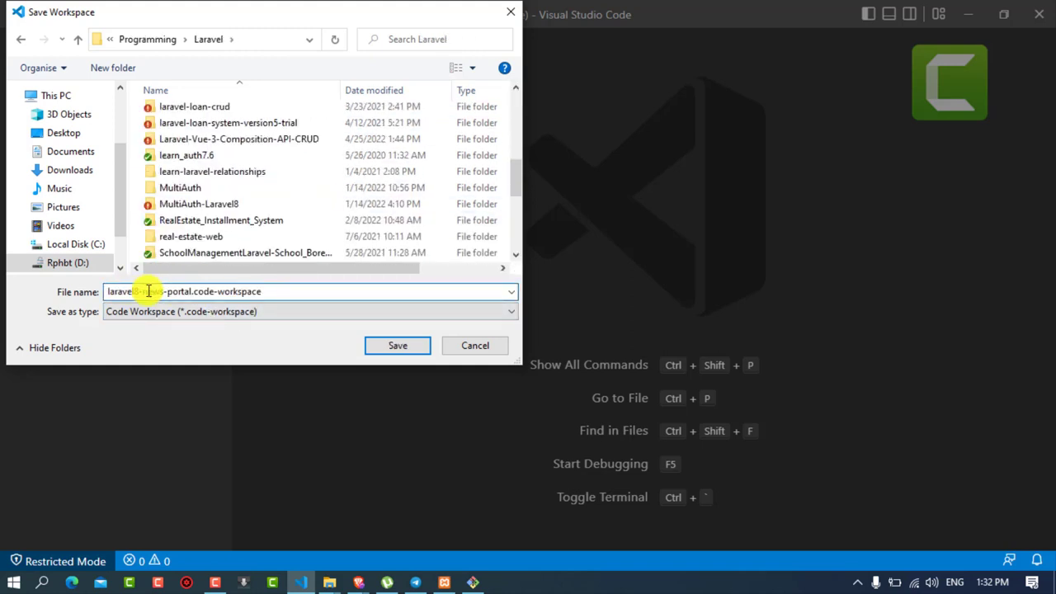
{"action": "left_click", "coordinate": [403, 347]}
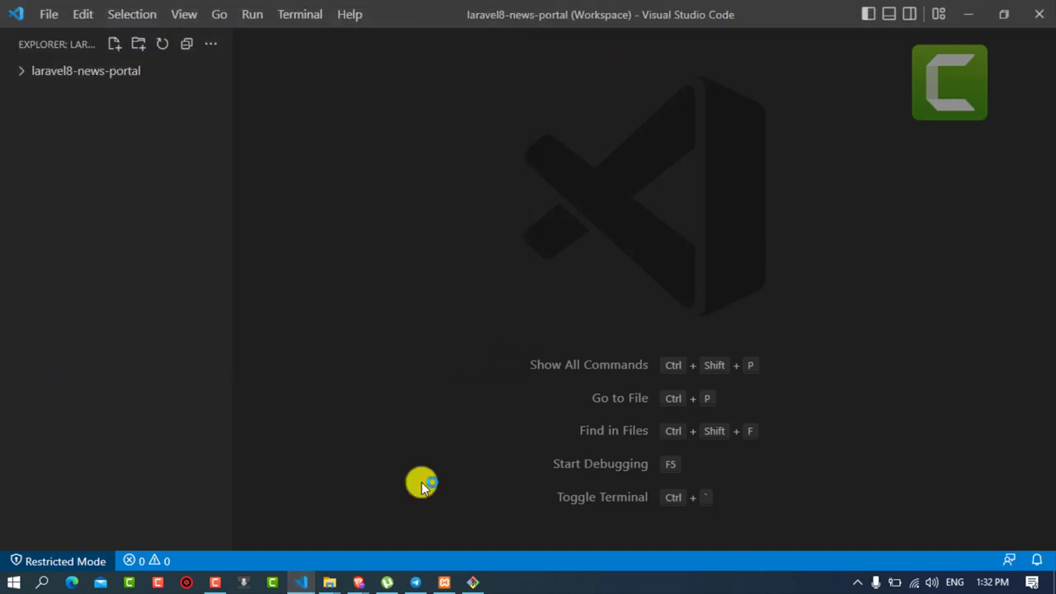
Switch to Git Bash, check the Composer installation of the Laravel project, restore the window to a smaller size and minimize it
{"action": "left_click", "coordinate": [477, 585]}
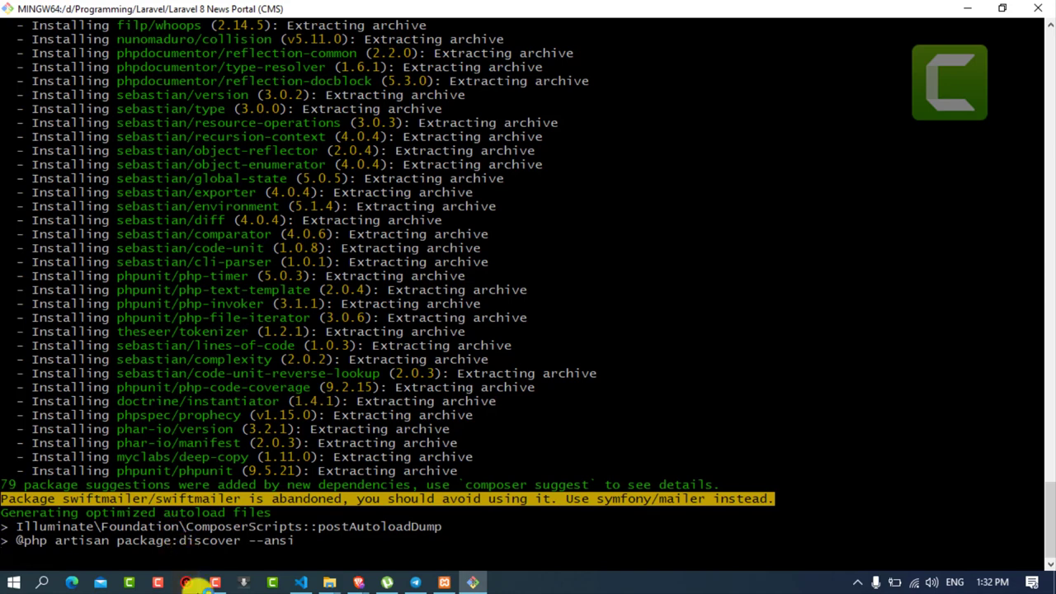
{"action": "left_click", "coordinate": [215, 583]}
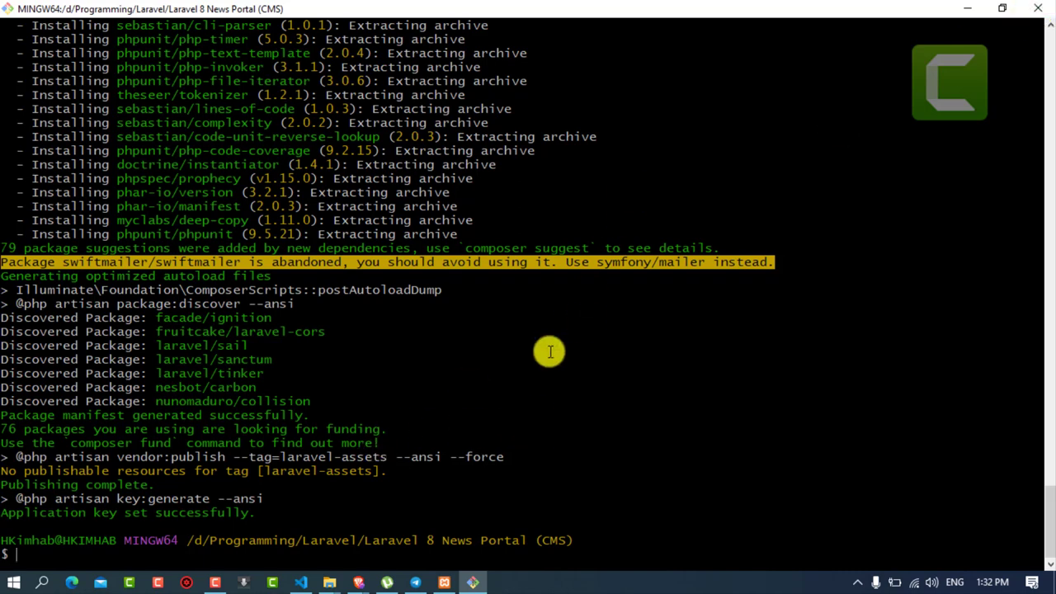
{"action": "double_click", "coordinate": [558, 30]}
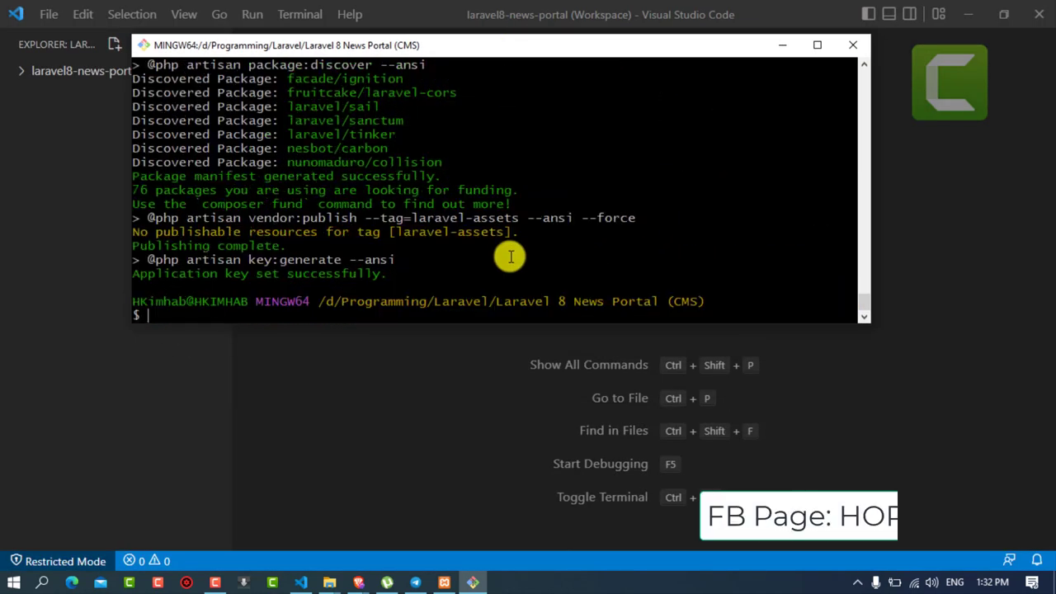
{"action": "left_click", "coordinate": [781, 44]}
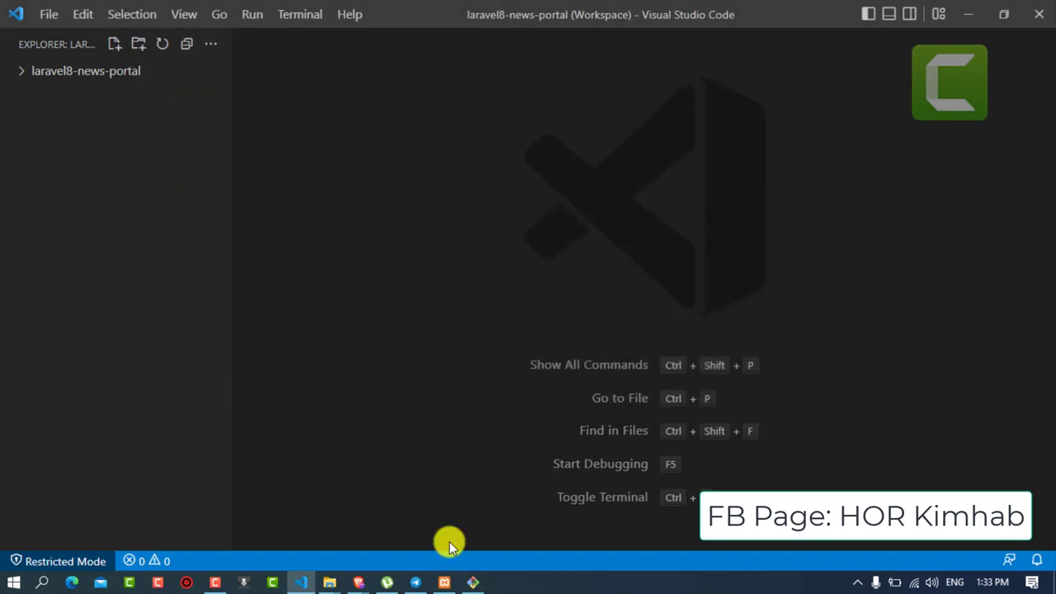
Switch to the Brave browser and bring up the Laravel 9.x Installation documentation page
{"action": "mouse_move", "coordinate": [361, 586]}
{"action": "left_click", "coordinate": [318, 528]}
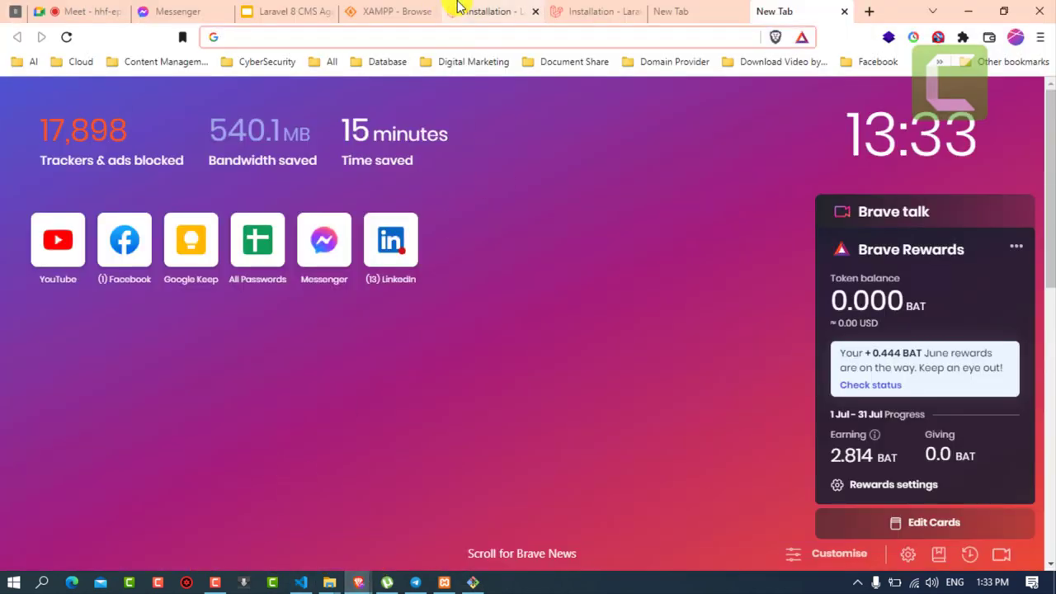
{"action": "left_click", "coordinate": [490, 12]}
{"action": "left_click", "coordinate": [596, 14]}
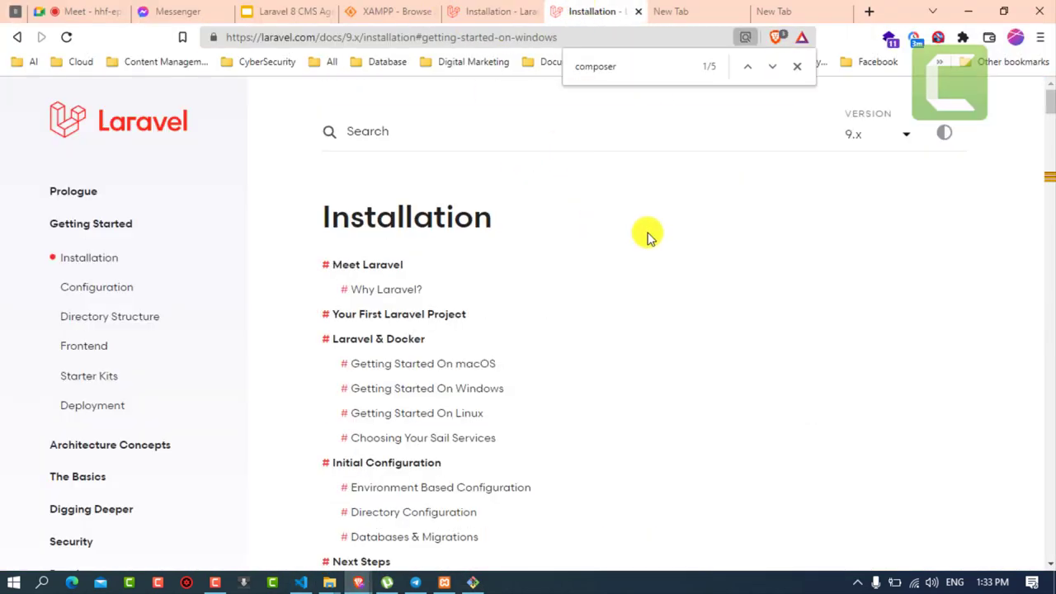
Close the page search and switch the Laravel Installation documentation to version 8.x
{"action": "left_click", "coordinate": [797, 66]}
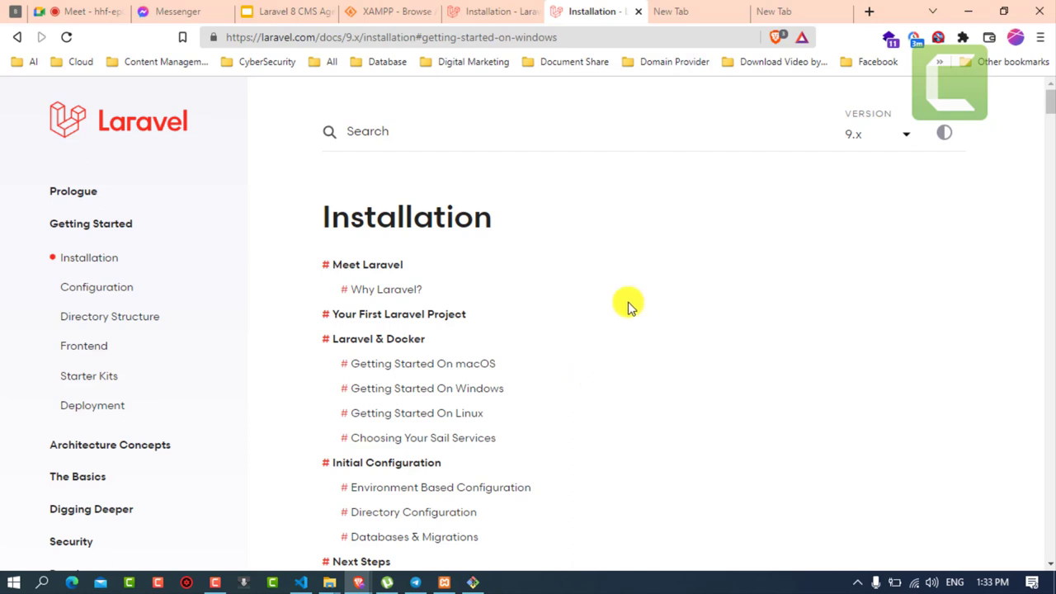
{"action": "left_click", "coordinate": [867, 140]}
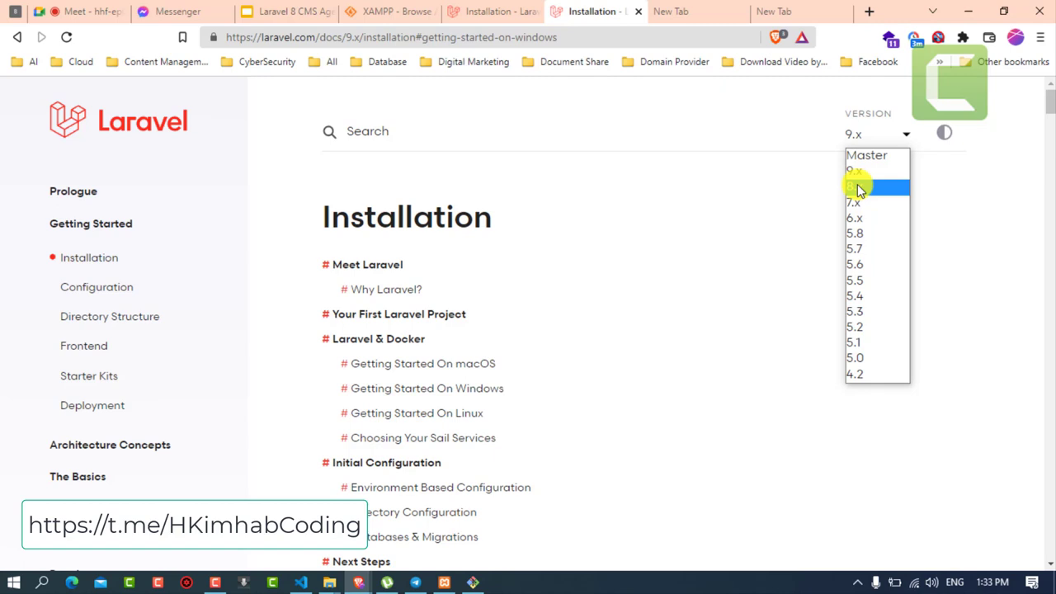
{"action": "left_click", "coordinate": [859, 189]}
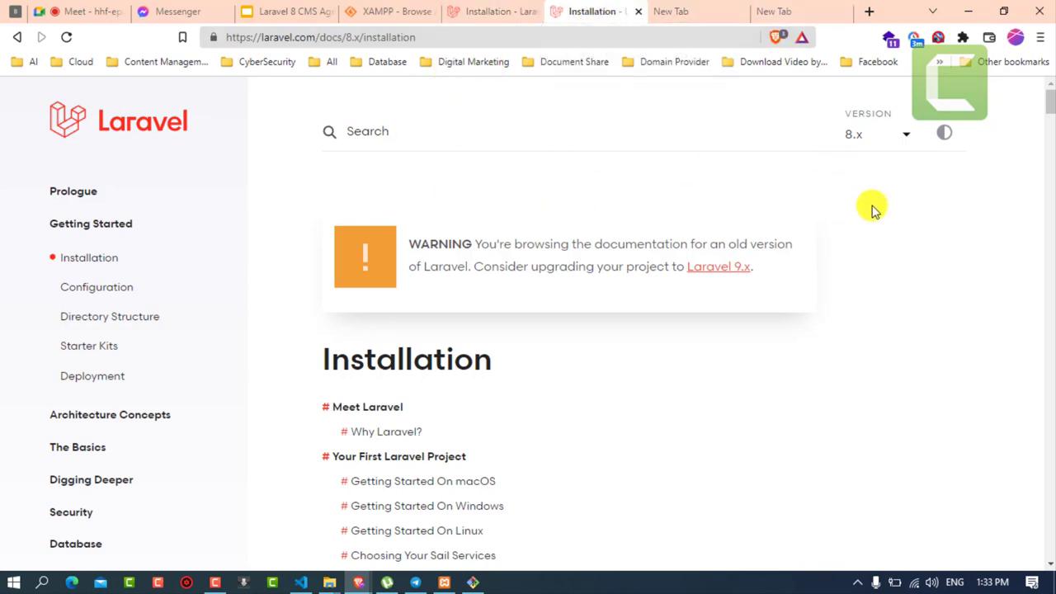
Find "composer" on the page, go to the Installation Via Composer section and highlight its create-project command
{"action": "key", "text": "ctrl+f"}
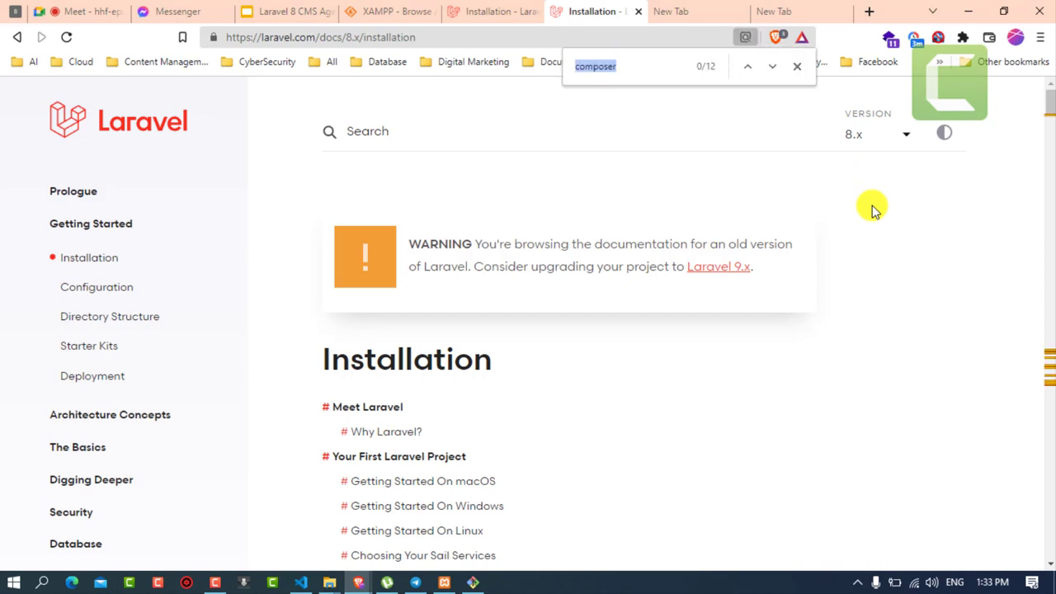
{"action": "left_click", "coordinate": [772, 69]}
{"action": "left_click", "coordinate": [770, 70]}
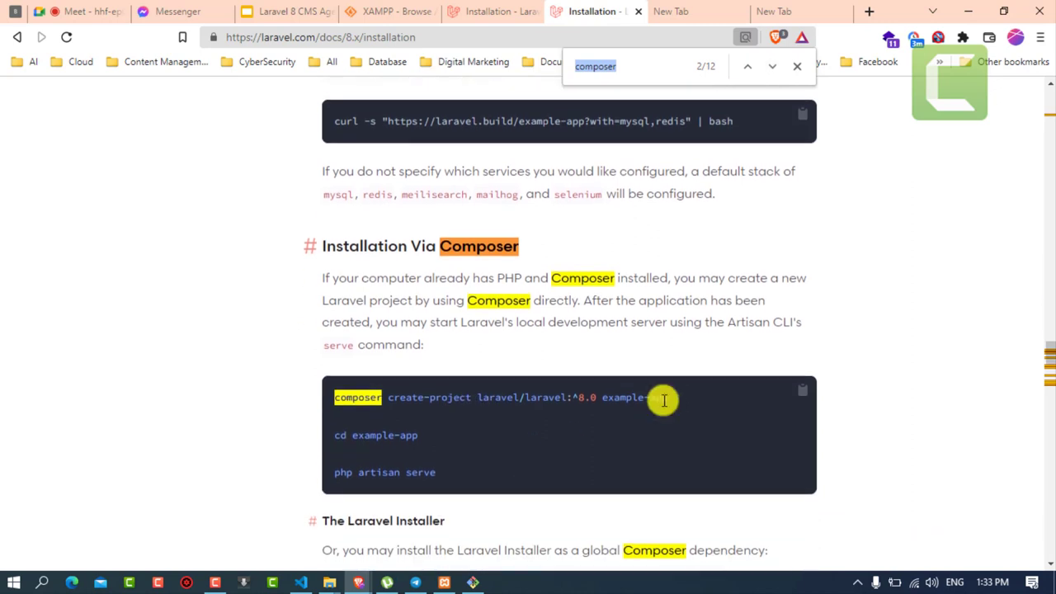
{"action": "left_click_drag", "start_coordinate": [698, 401], "coordinate": [334, 404]}
{"action": "left_click", "coordinate": [690, 398]}
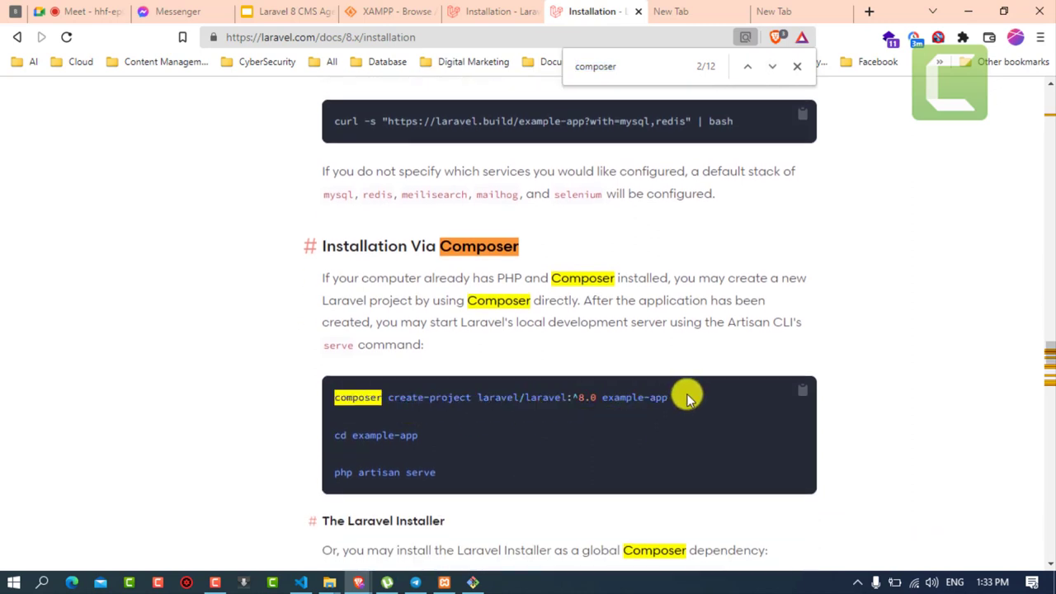
{"action": "left_click_drag", "start_coordinate": [689, 399], "coordinate": [332, 396]}
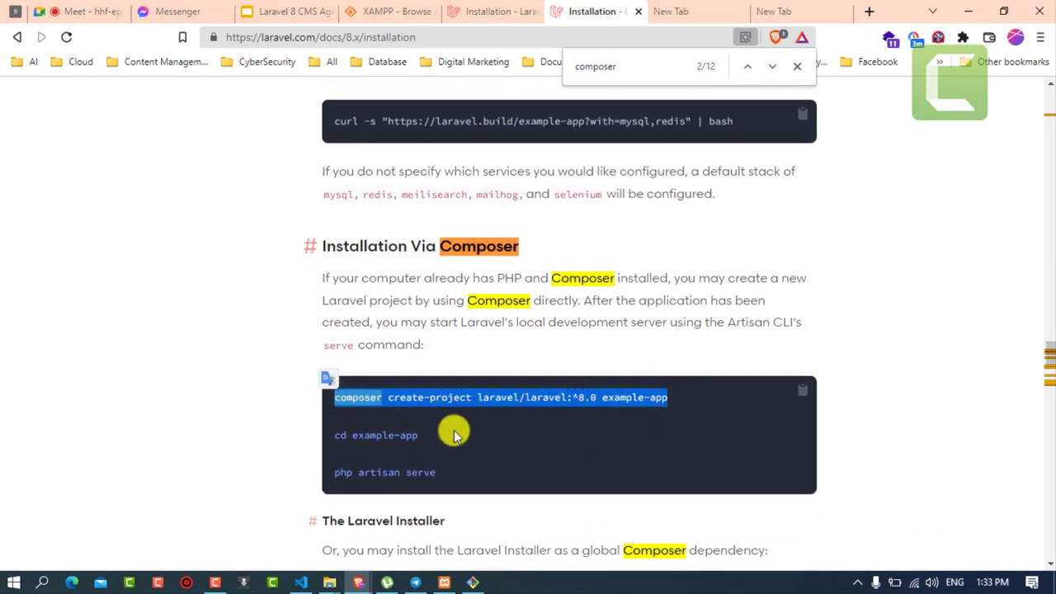
Switch to Git Bash, make its window slightly taller to review the finished Laravel installation, and minimize it
{"action": "left_click", "coordinate": [473, 582]}
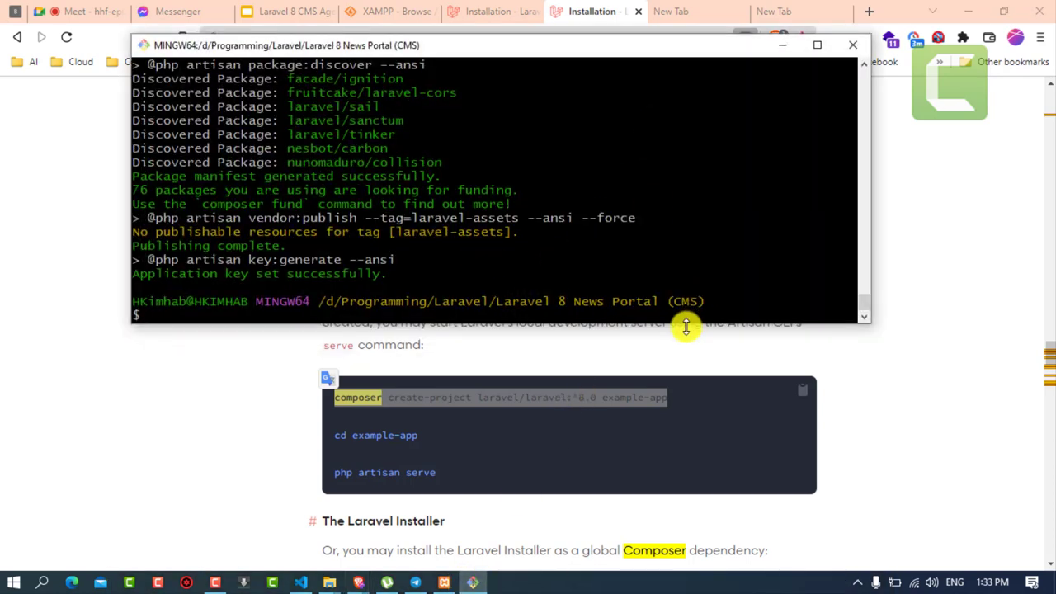
{"action": "left_click_drag", "start_coordinate": [687, 326], "coordinate": [687, 337]}
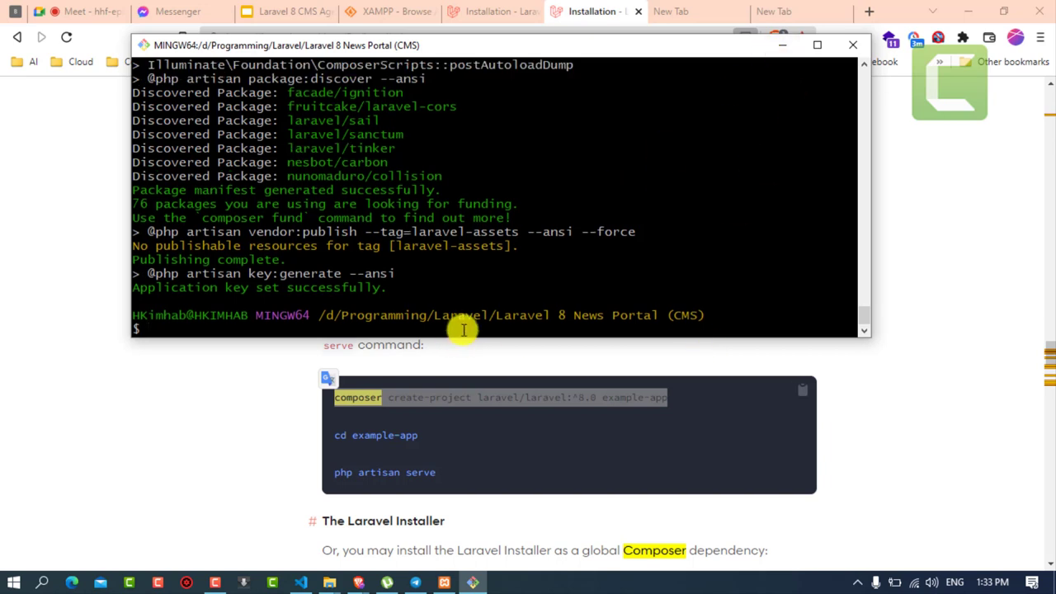
{"action": "left_click_drag", "start_coordinate": [584, 339], "coordinate": [584, 365]}
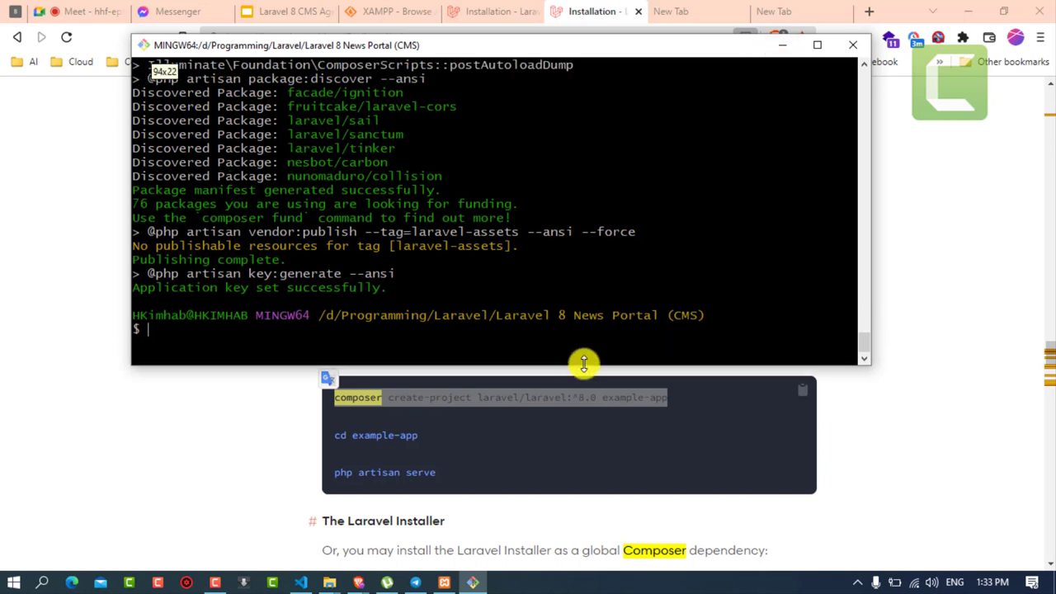
{"action": "left_click", "coordinate": [780, 44]}
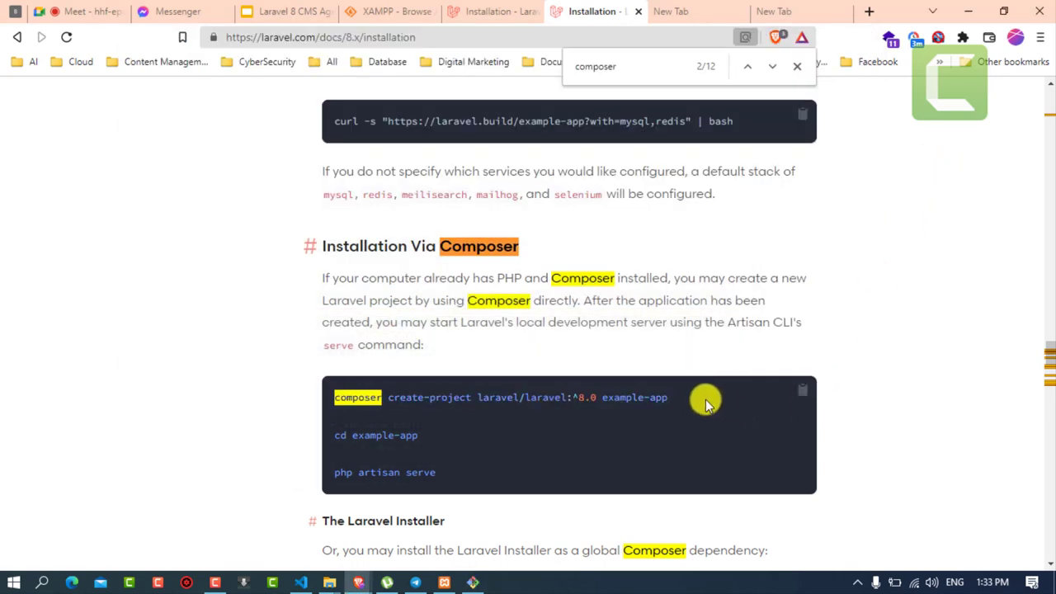
Enlarge the documentation page by one zoom level and copy the command composer create-project laravel/laravel:^8.0 example-app
{"action": "left_click_drag", "start_coordinate": [703, 401], "coordinate": [341, 398]}
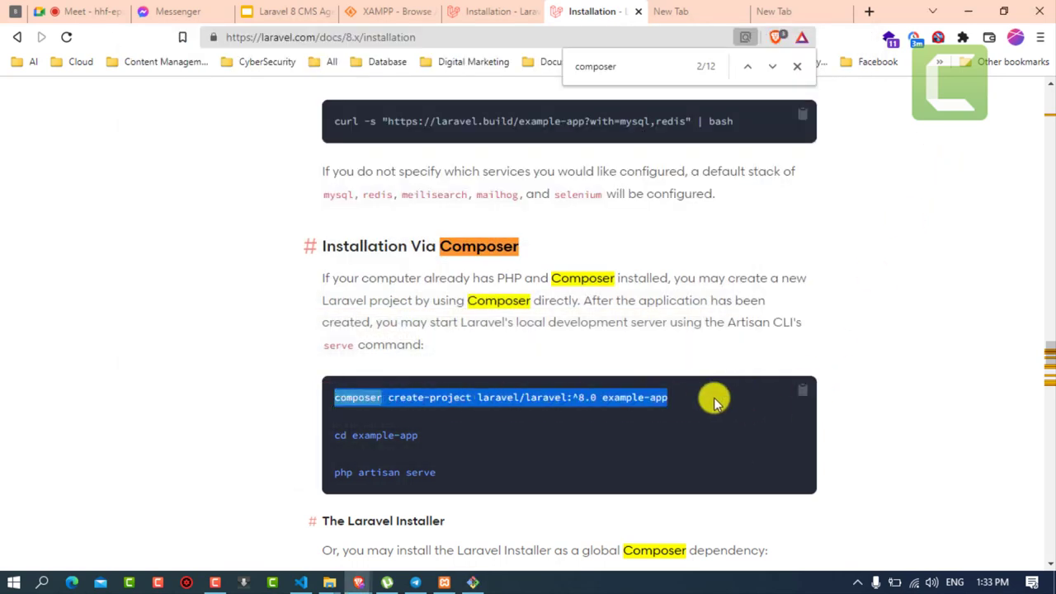
{"action": "left_click_drag", "start_coordinate": [678, 401], "coordinate": [324, 405]}
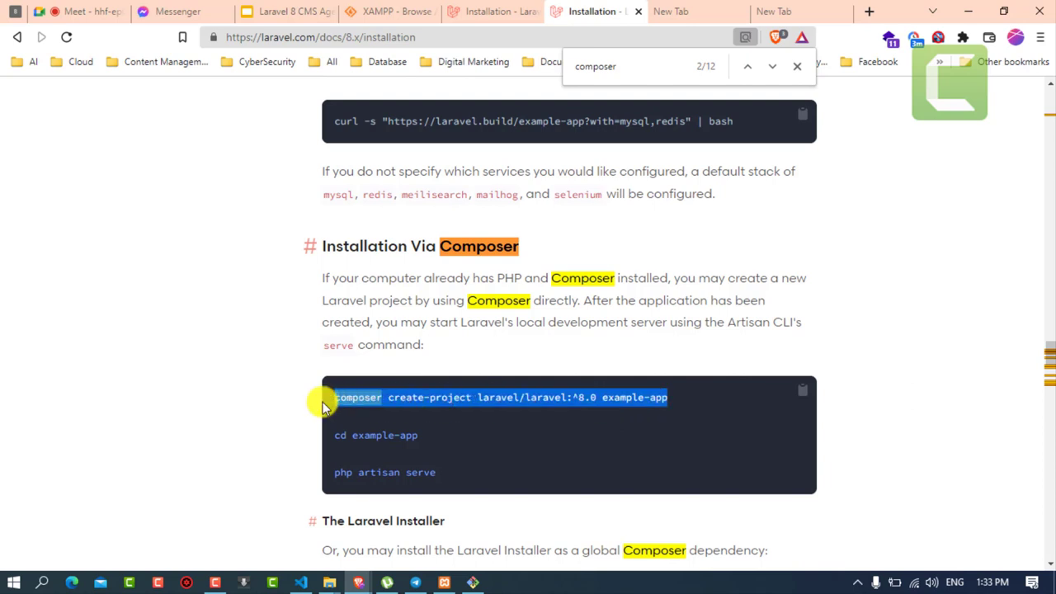
{"action": "left_click", "coordinate": [821, 318]}
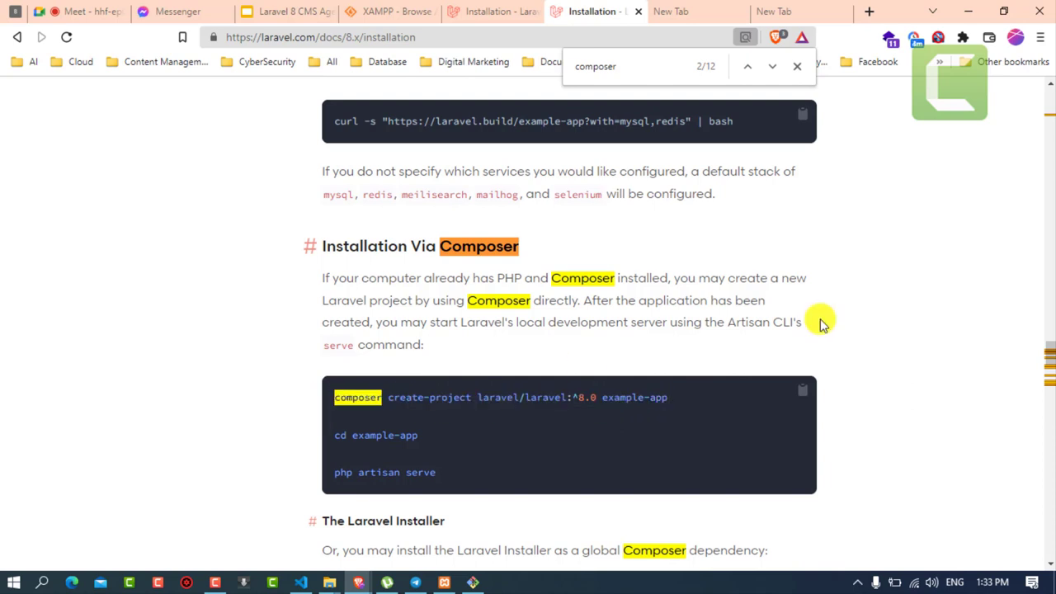
{"action": "key", "text": "ctrl+plus"}
{"action": "left_click_drag", "start_coordinate": [772, 429], "coordinate": [351, 438]}
{"action": "key", "text": "super+c"}
{"action": "left_click", "coordinate": [289, 369]}
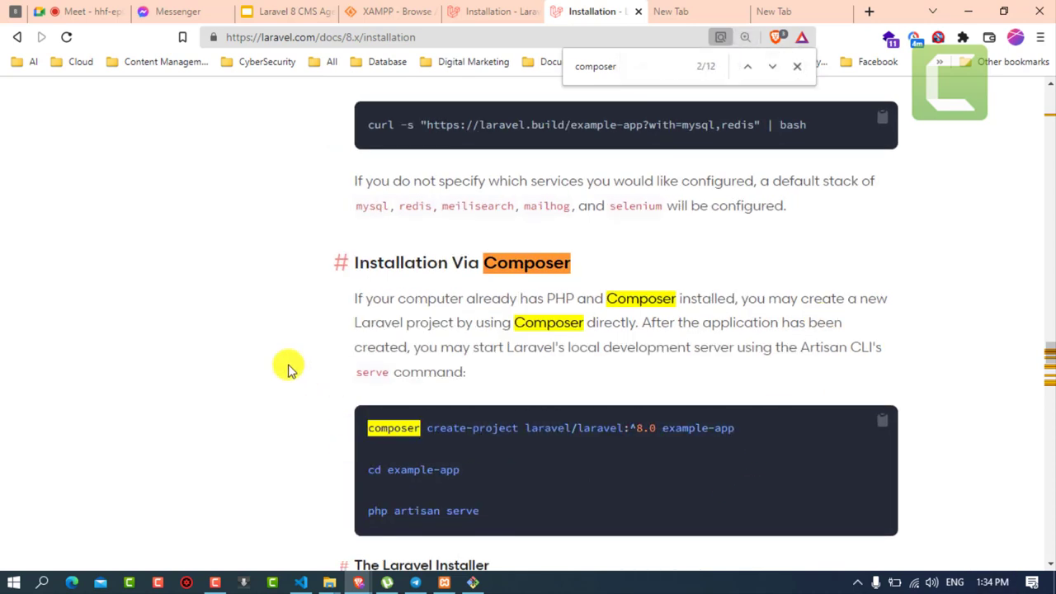
Open a maximized File Explorer window and browse to the D:\Programming\Laravel folder
{"action": "key", "text": "super+e"}
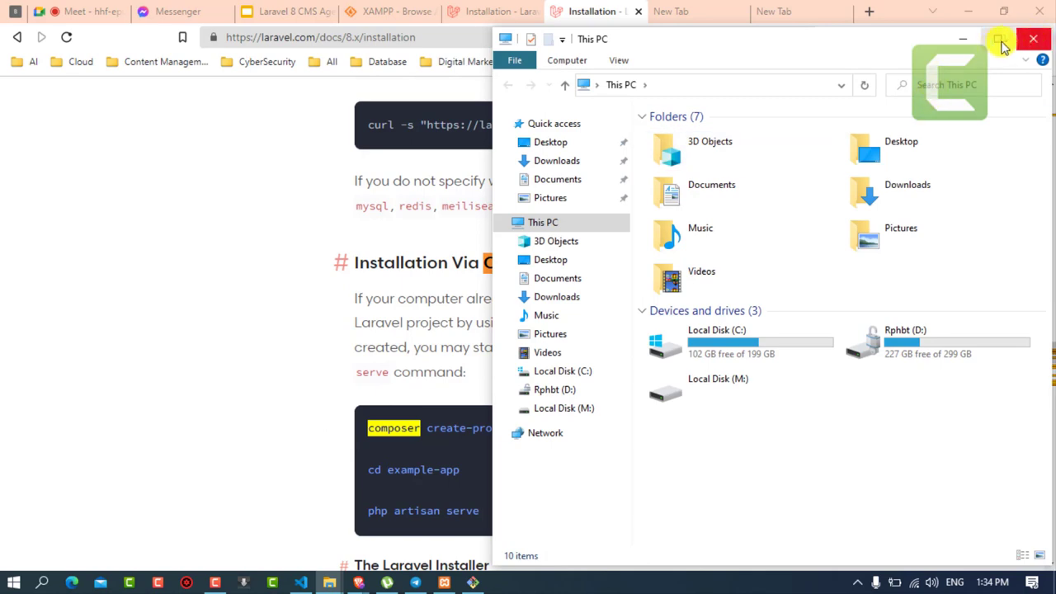
{"action": "left_click", "coordinate": [1005, 42]}
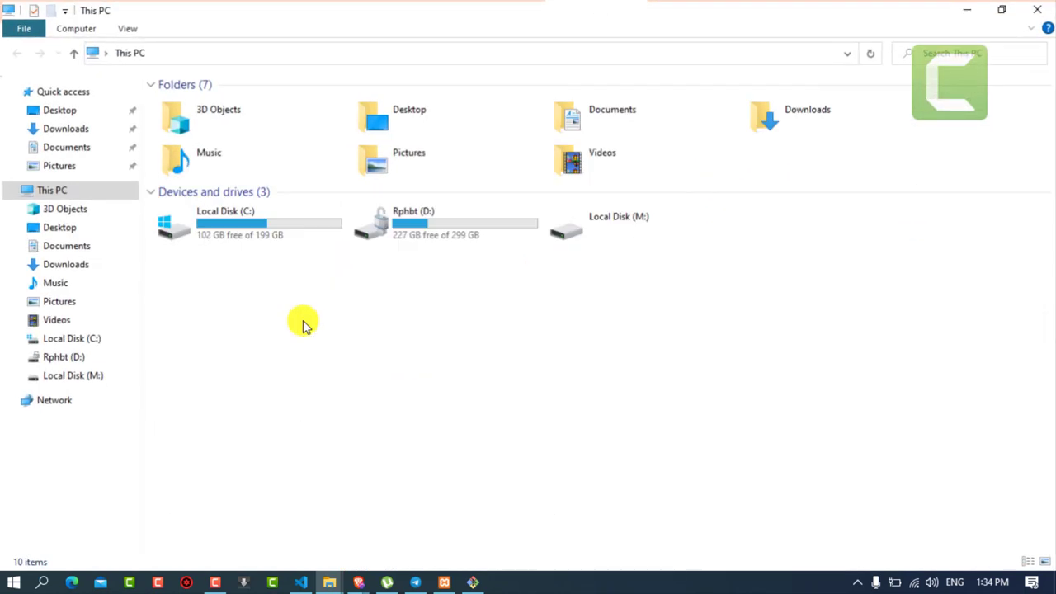
{"action": "double_click", "coordinate": [445, 239]}
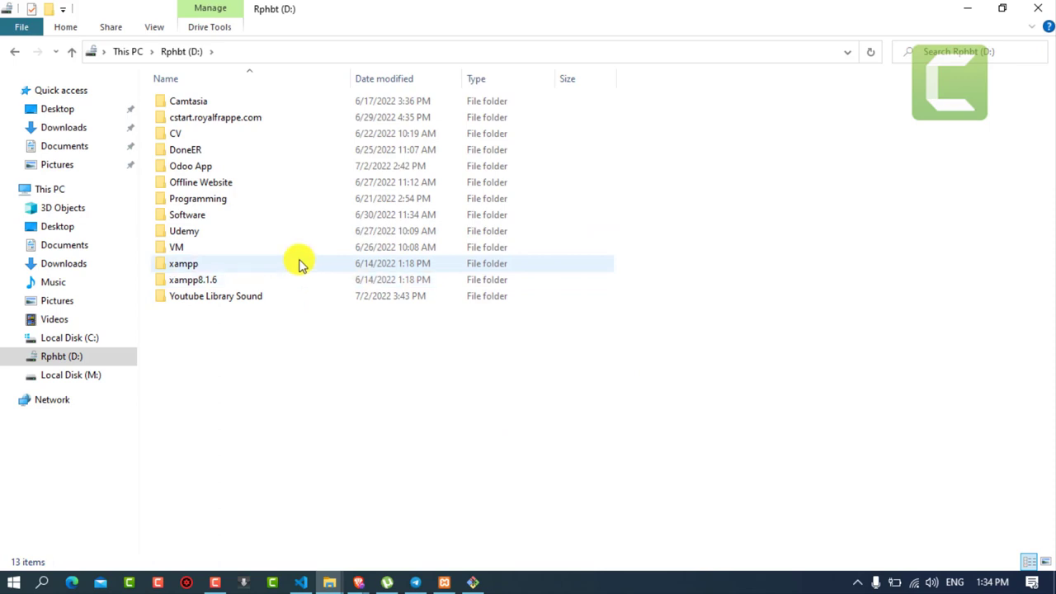
{"action": "double_click", "coordinate": [252, 202]}
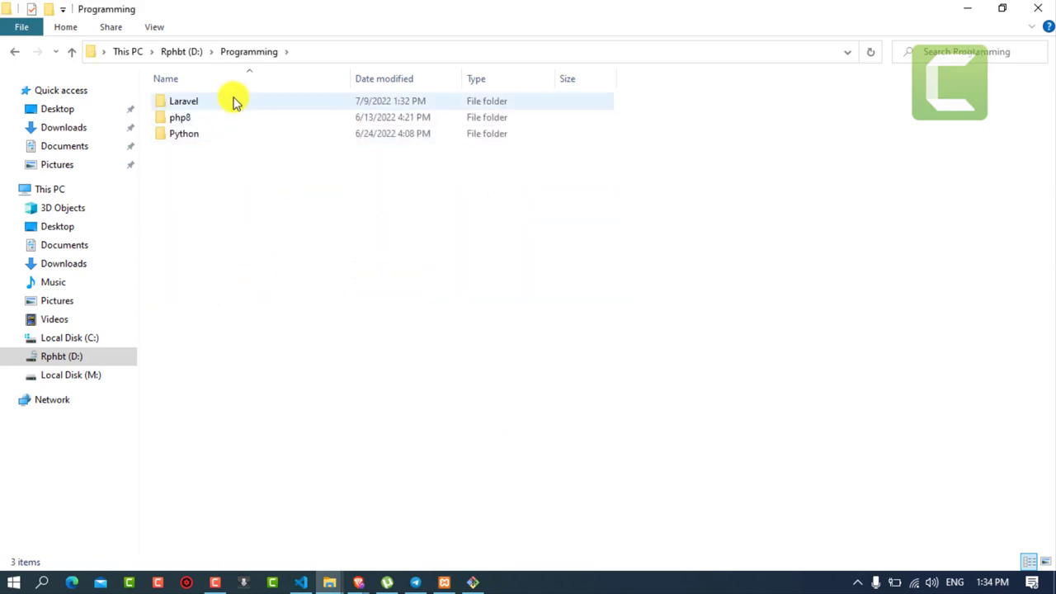
{"action": "double_click", "coordinate": [234, 99]}
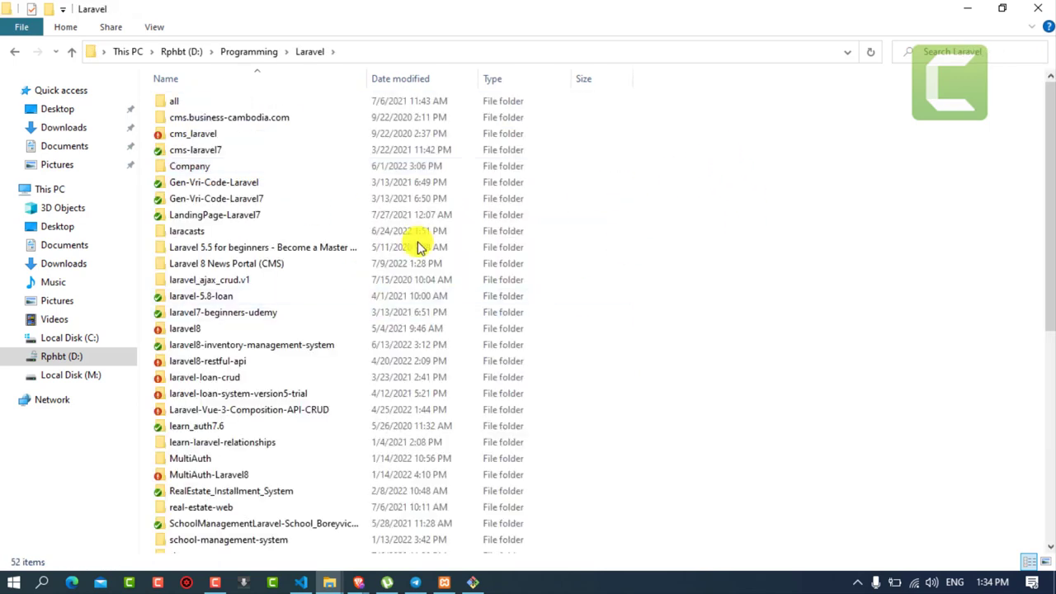
{"action": "scroll", "coordinate": [412, 314], "scroll_direction": "down", "scroll_amount": 4}
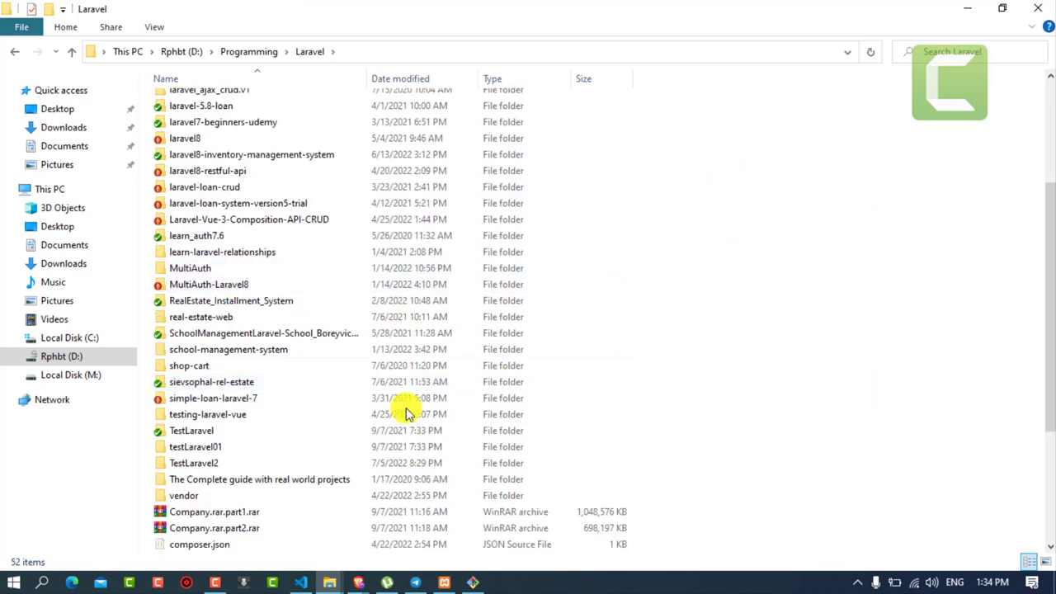
Open Git Bash in the Laravel folder, maximize it and paste the composer create-project laravel/laravel:^8.0 example-app command at the prompt
{"action": "right_click", "coordinate": [768, 130]}
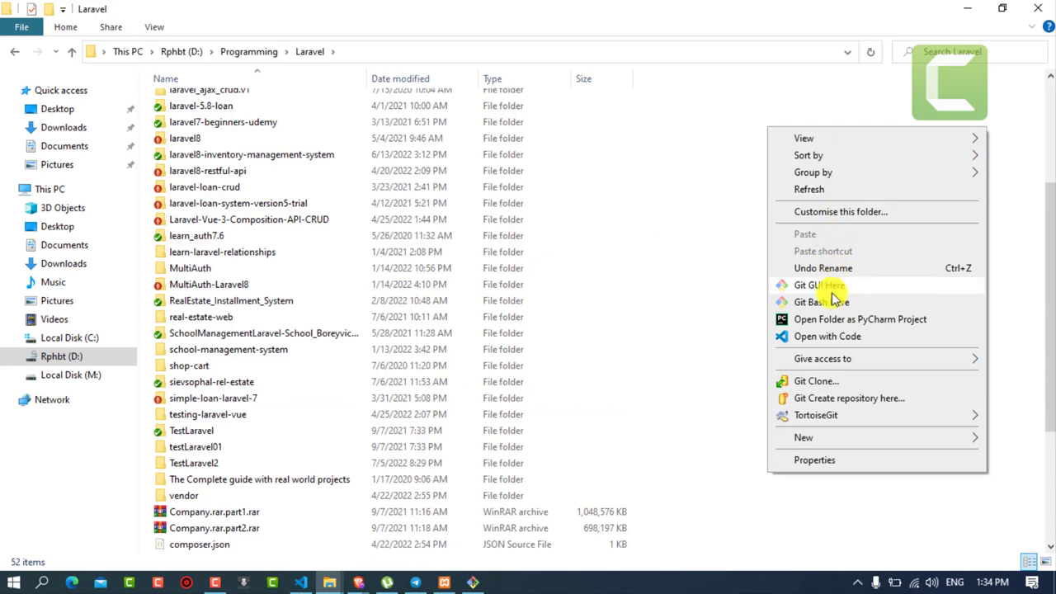
{"action": "left_click", "coordinate": [830, 303]}
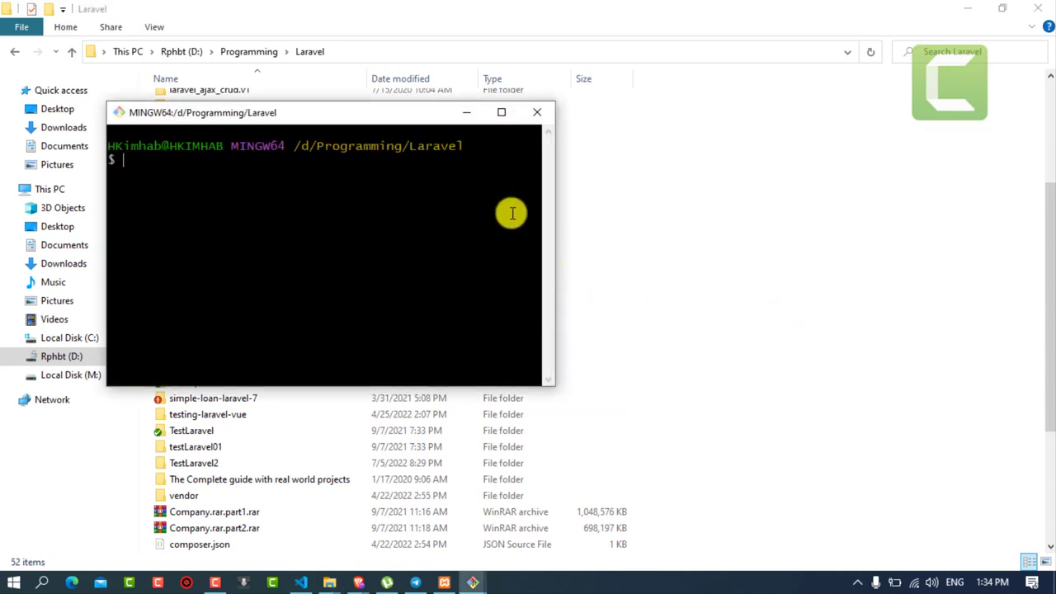
{"action": "left_click", "coordinate": [502, 112]}
{"action": "right_click", "coordinate": [141, 62]}
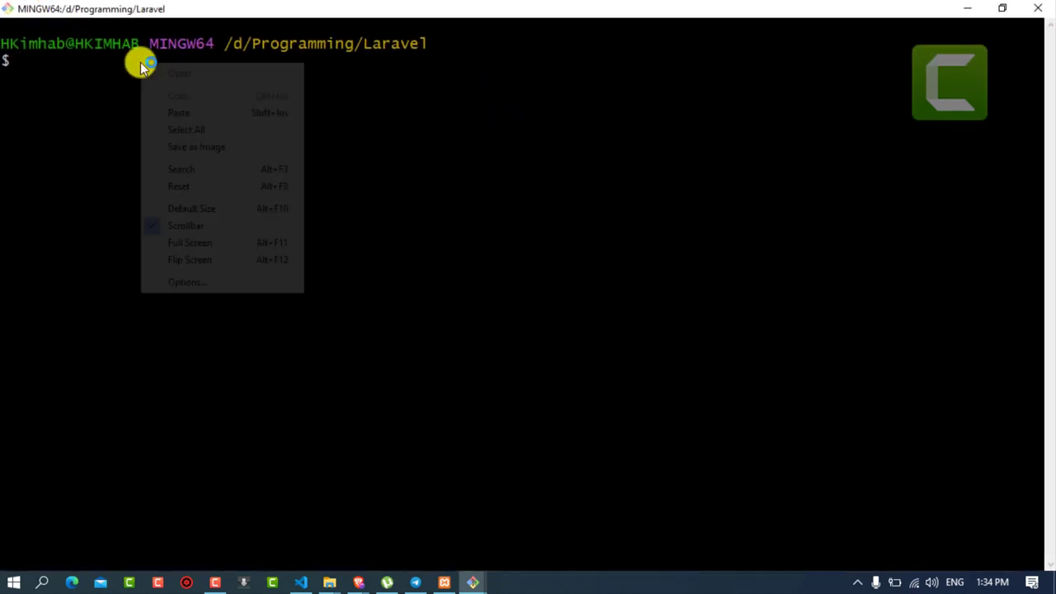
{"action": "left_click", "coordinate": [189, 112]}
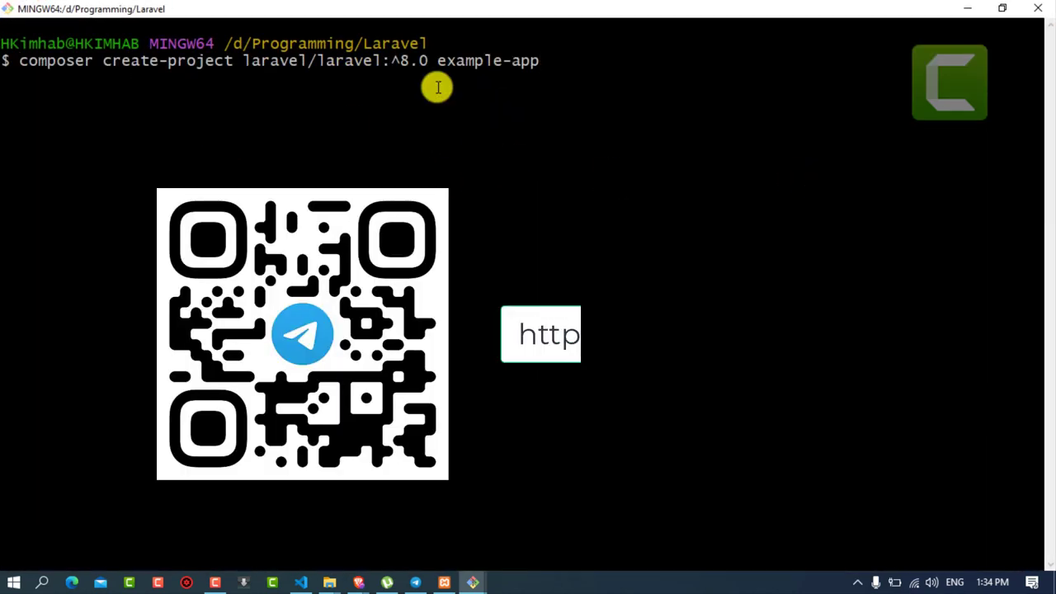